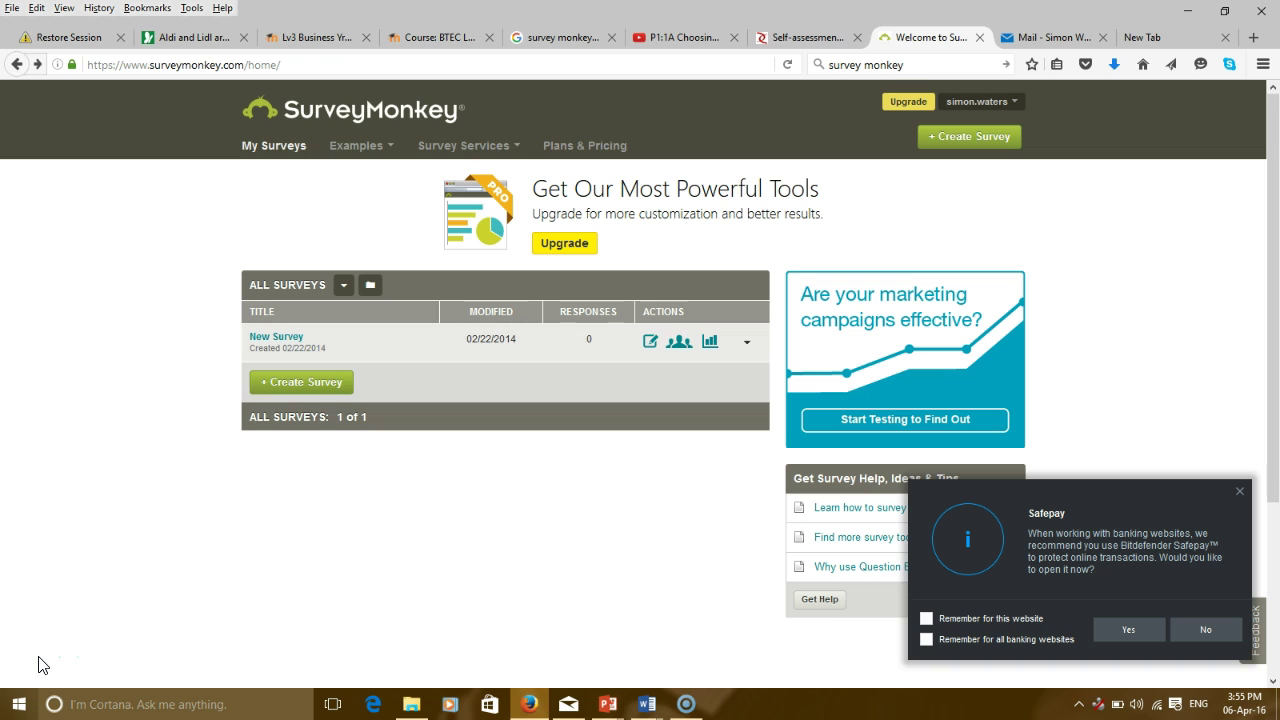
Start a new survey from scratch and title it "Customer Primary Research".
{"action": "left_click", "coordinate": [341, 396]}
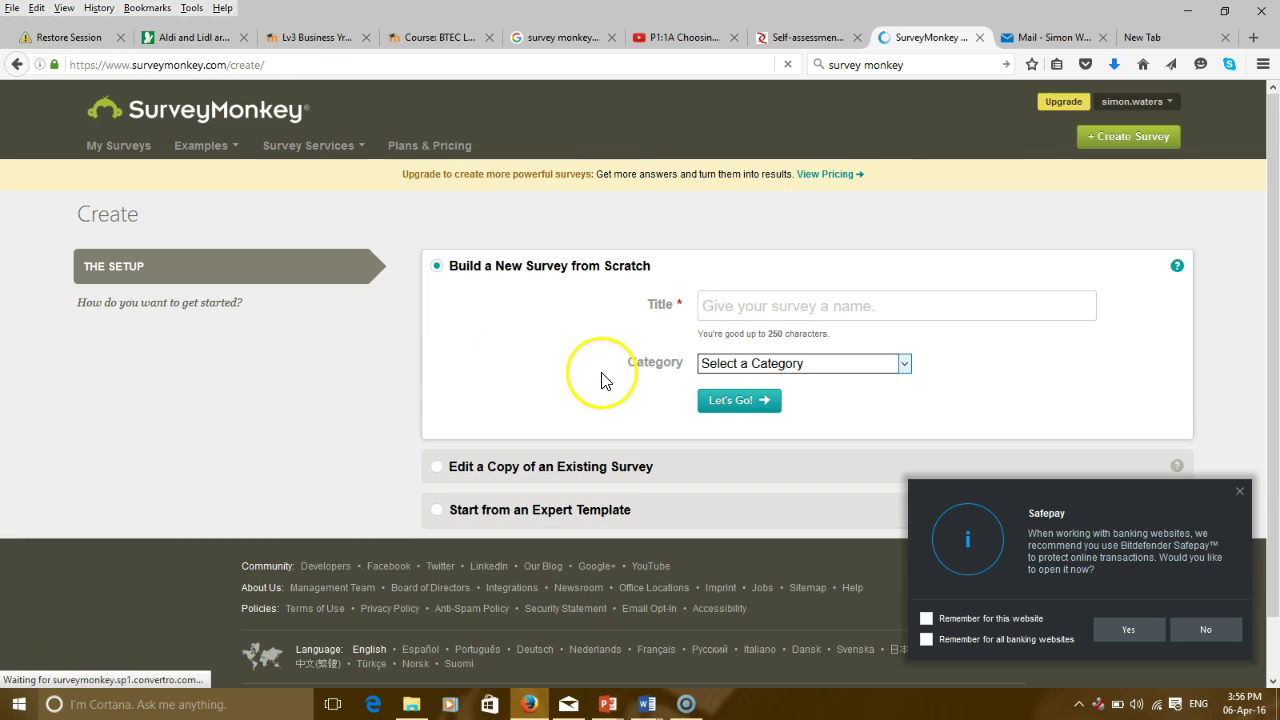
{"action": "type", "text": "Customer"}
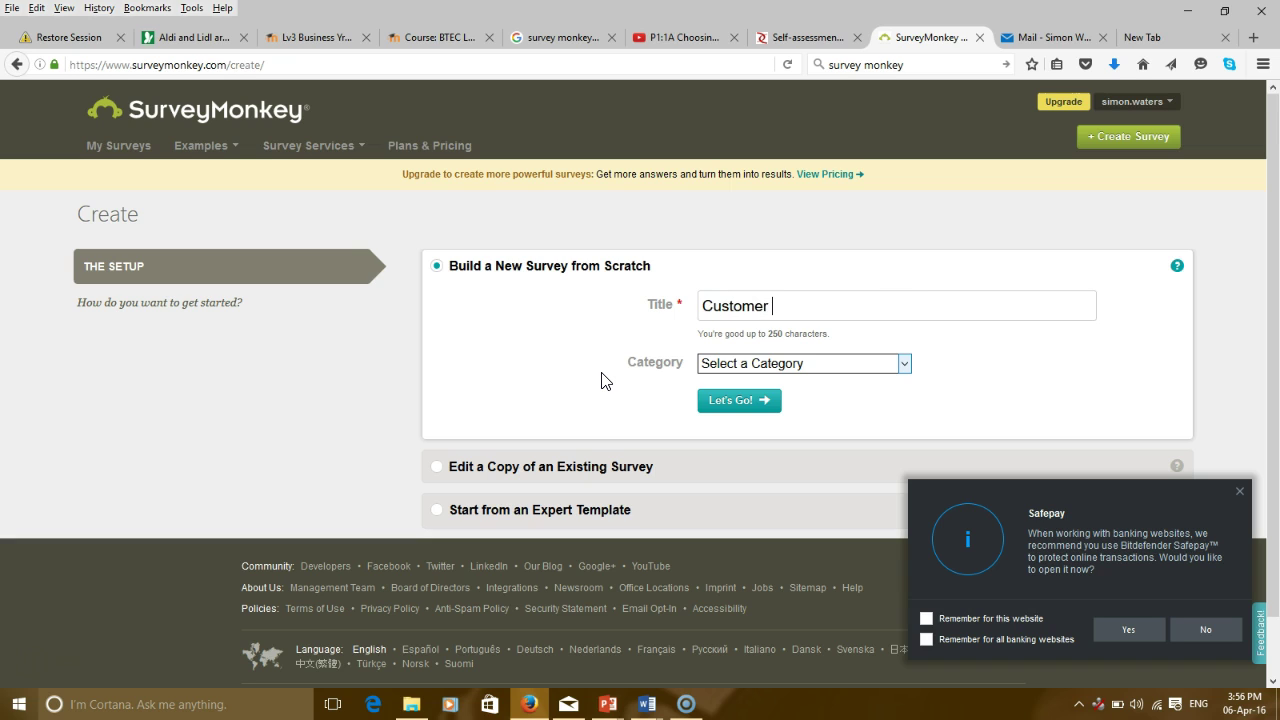
{"action": "type", "text": "F"}
{"action": "key", "text": "BackSpace"}
{"action": "type", "text": "Primary Resea"}
{"action": "type", "text": "arch"}
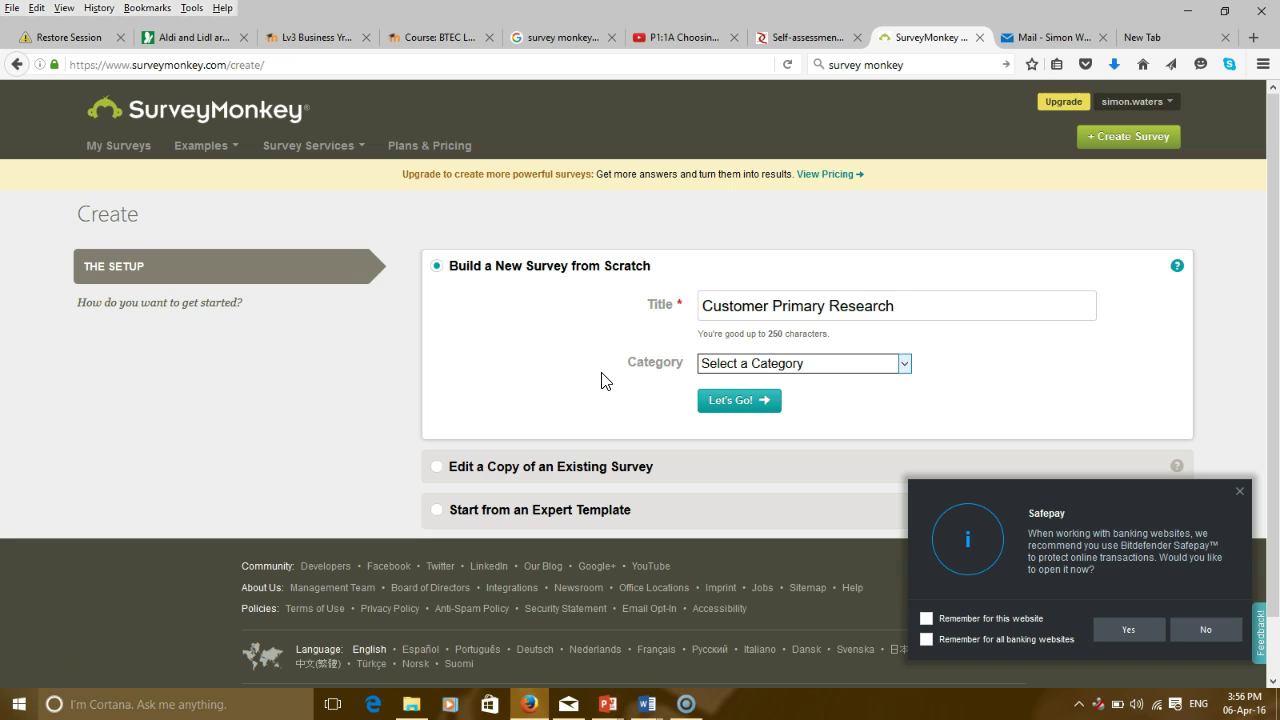
Create the survey in the Customer Feedback category and dismiss the Safepay notice.
{"action": "left_click", "coordinate": [772, 363]}
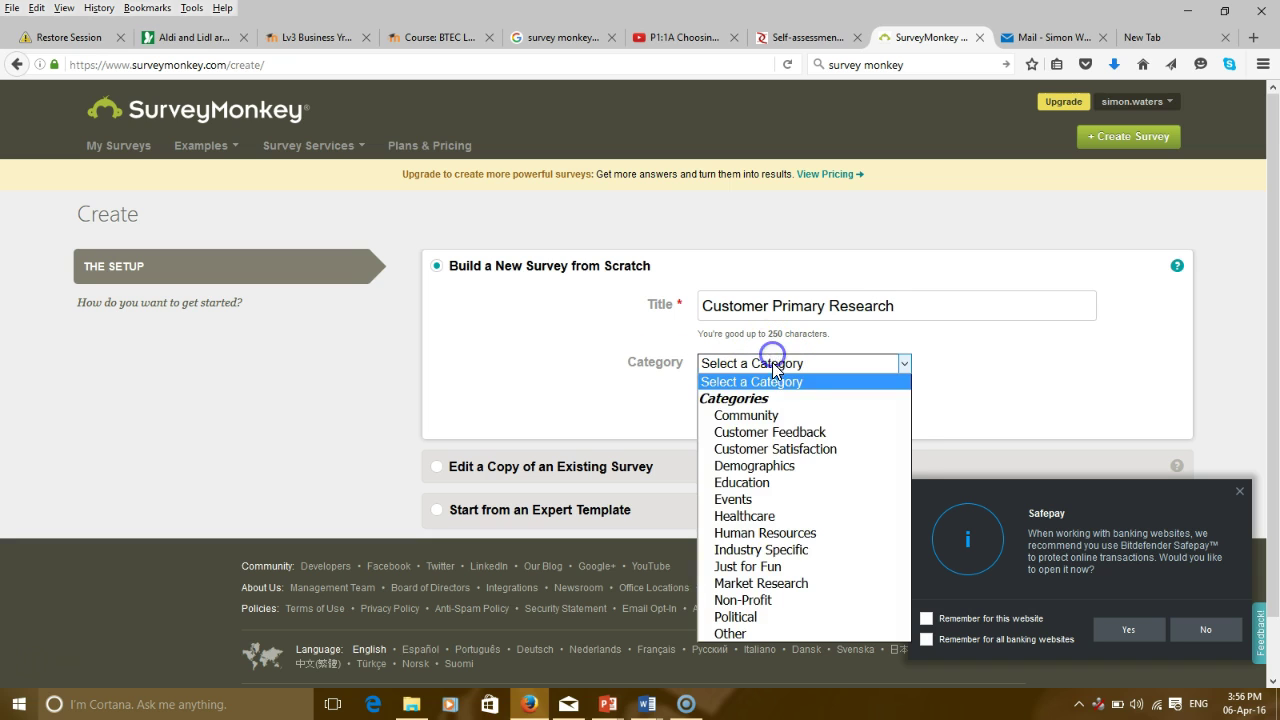
{"action": "left_click", "coordinate": [791, 433]}
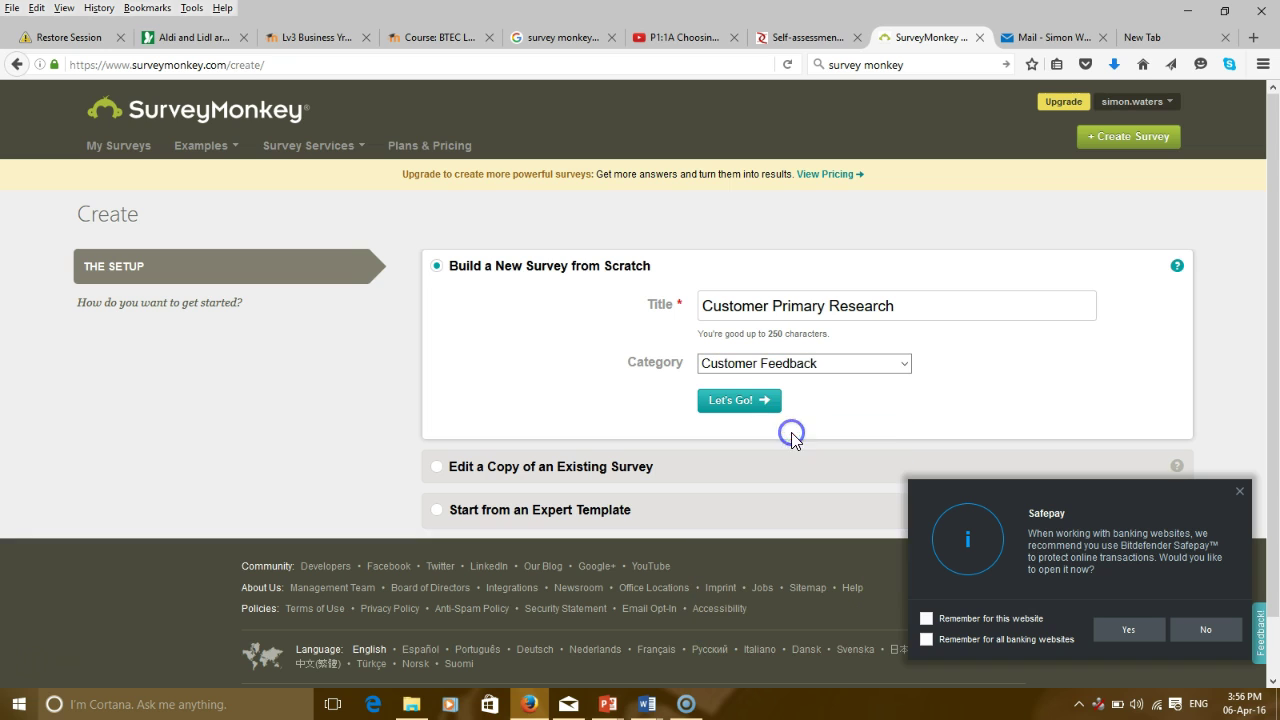
{"action": "left_click", "coordinate": [761, 410]}
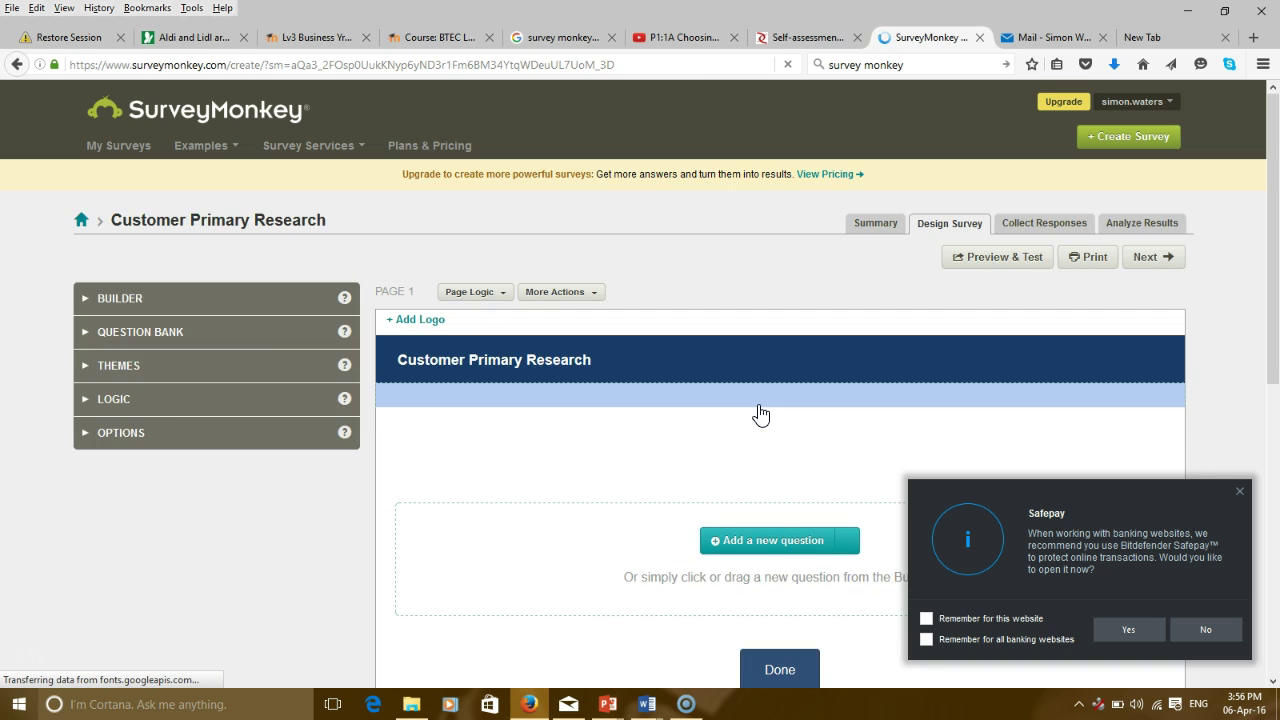
{"action": "left_click", "coordinate": [1240, 492]}
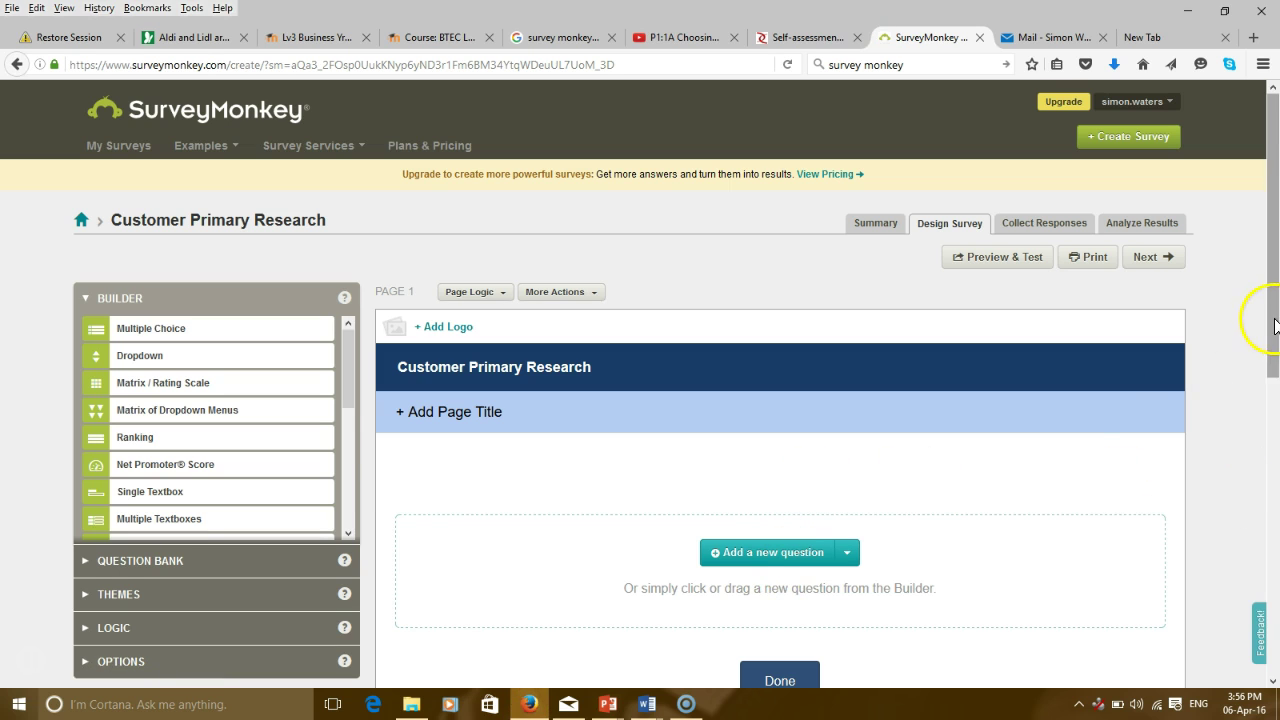
Review the question types available for a new survey question.
{"action": "left_click", "coordinate": [1273, 368]}
{"action": "left_click_drag", "start_coordinate": [1273, 366], "coordinate": [1274, 428]}
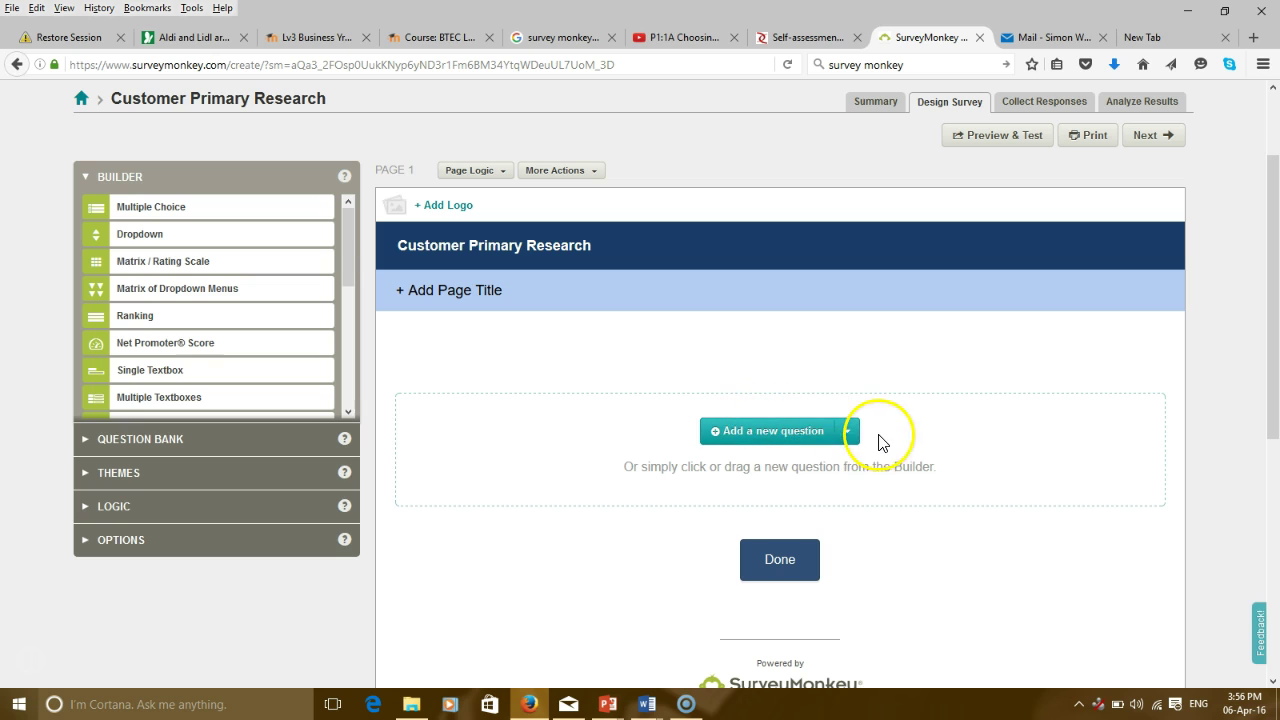
{"action": "left_click", "coordinate": [847, 431]}
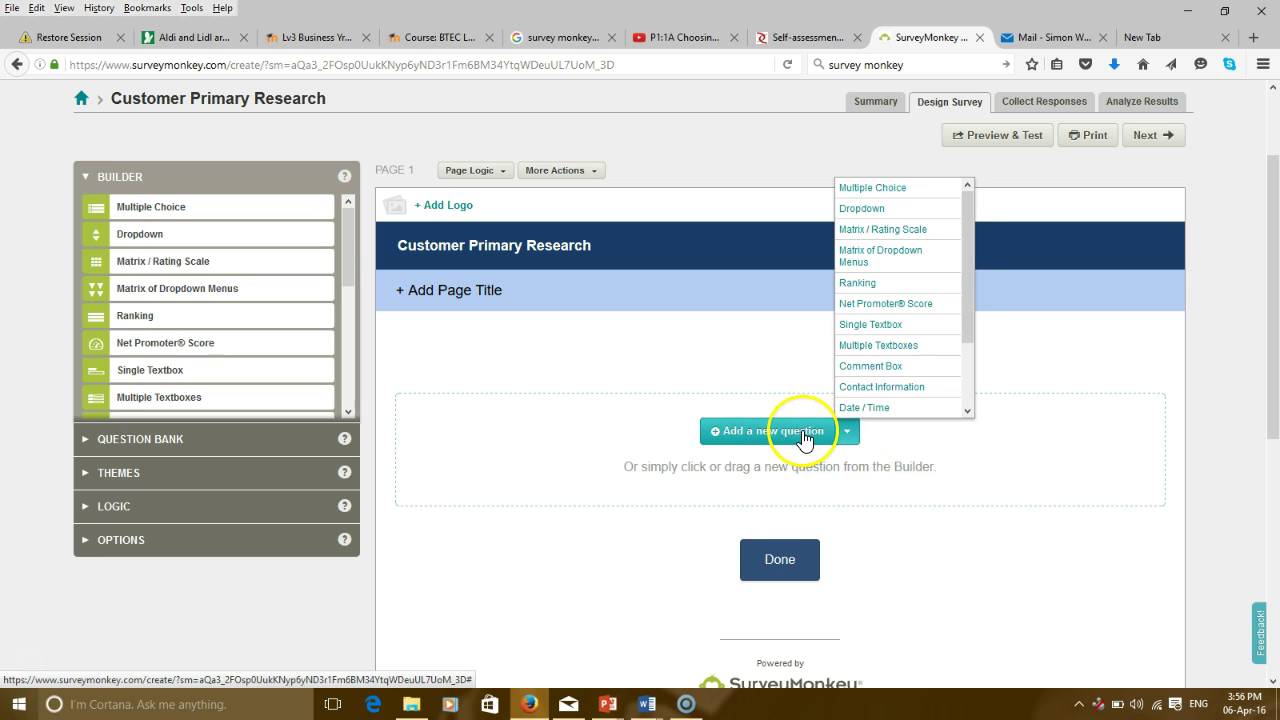
{"action": "scroll", "coordinate": [900, 225], "scroll_direction": "down", "scroll_amount": 2}
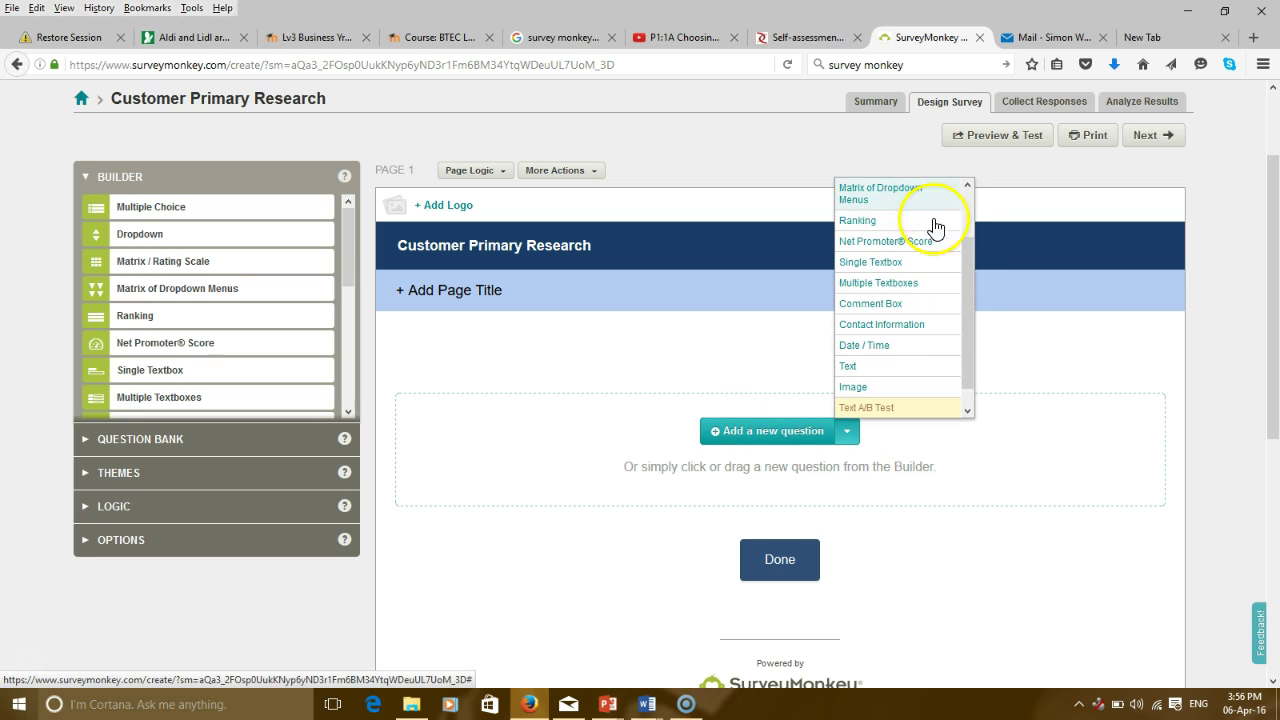
{"action": "left_click_drag", "start_coordinate": [967, 248], "coordinate": [939, 201]}
{"action": "left_click", "coordinate": [940, 200]}
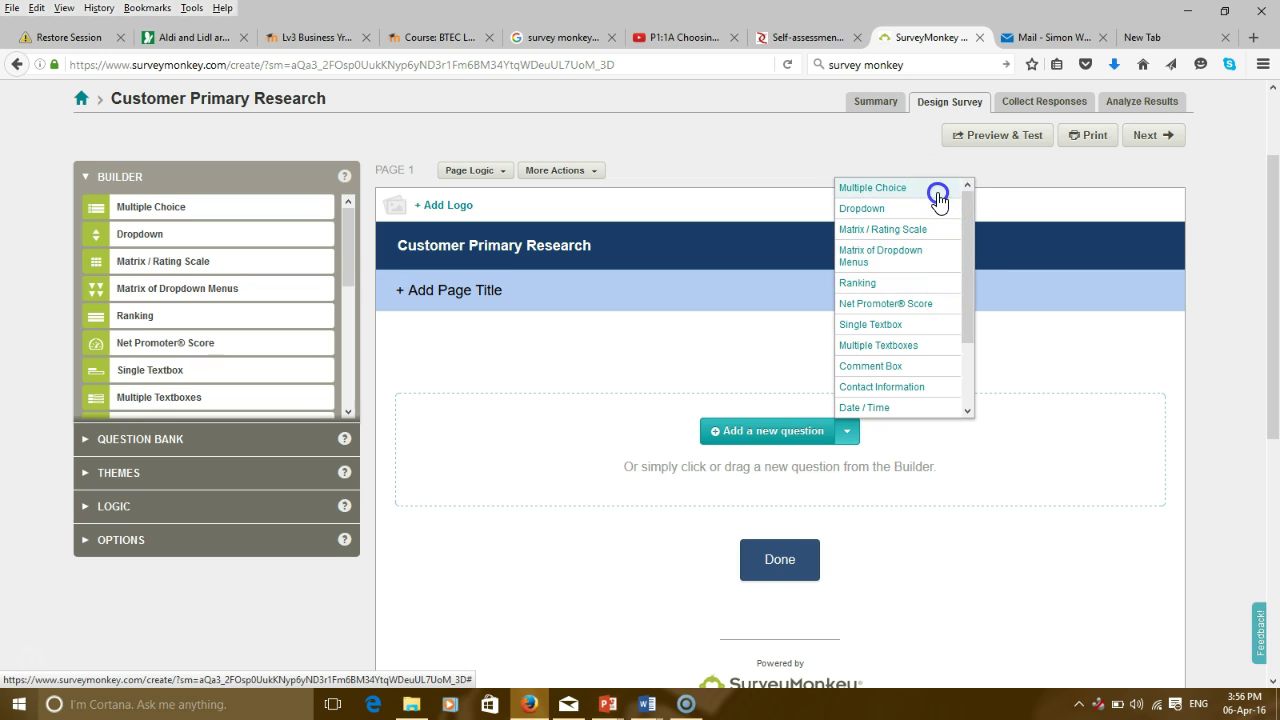
Add a multiple-choice first question with the text "What type of socks do you ware?".
{"action": "left_click", "coordinate": [793, 434]}
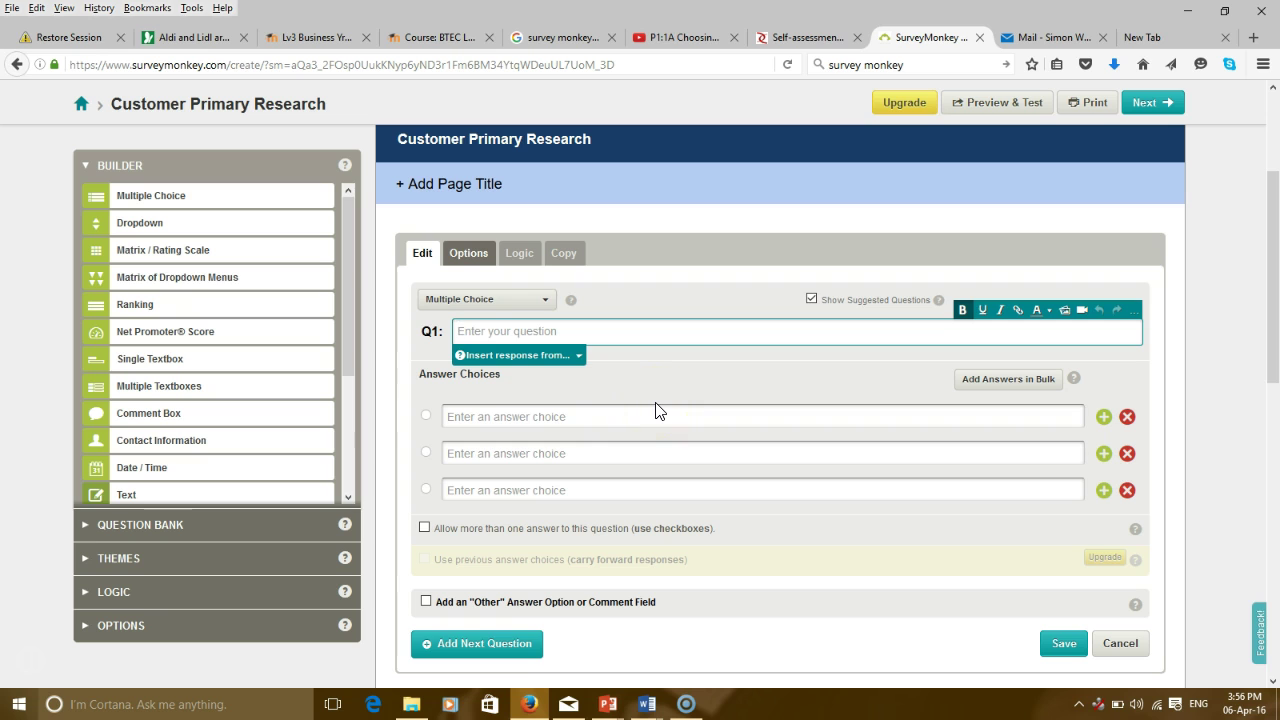
{"action": "type", "text": "Wa"}
{"action": "key", "text": "BackSpace"}
{"action": "key", "text": "BackSpace"}
{"action": "key", "text": "BackSpace"}
{"action": "type", "text": "hat siz"}
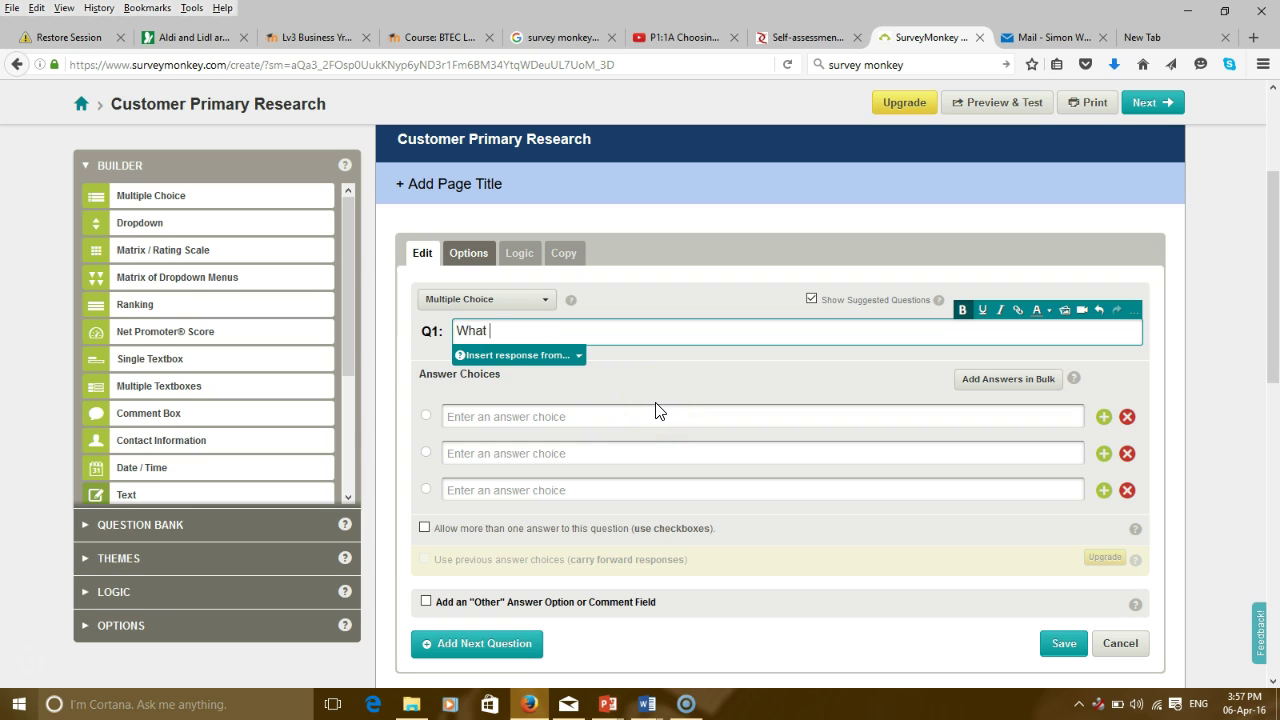
{"action": "key", "text": "BackSpace"}
{"action": "key", "text": "BackSpace"}
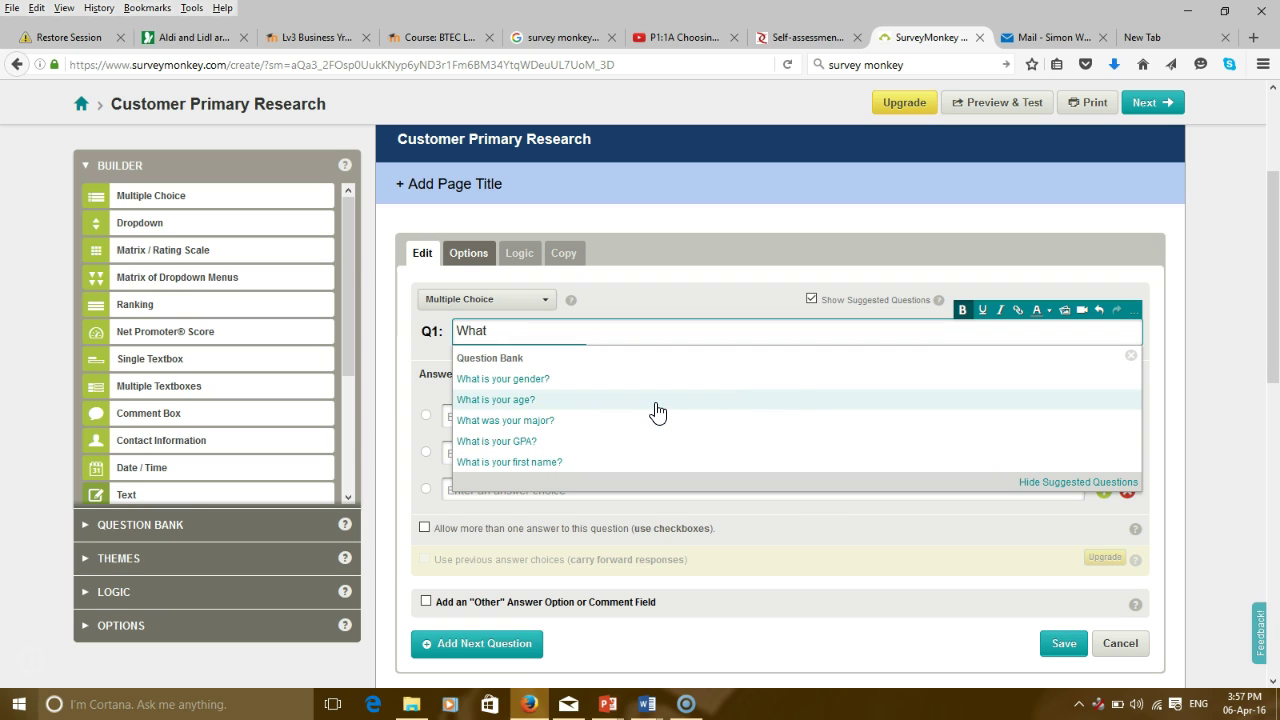
{"action": "type", "text": "type of sock"}
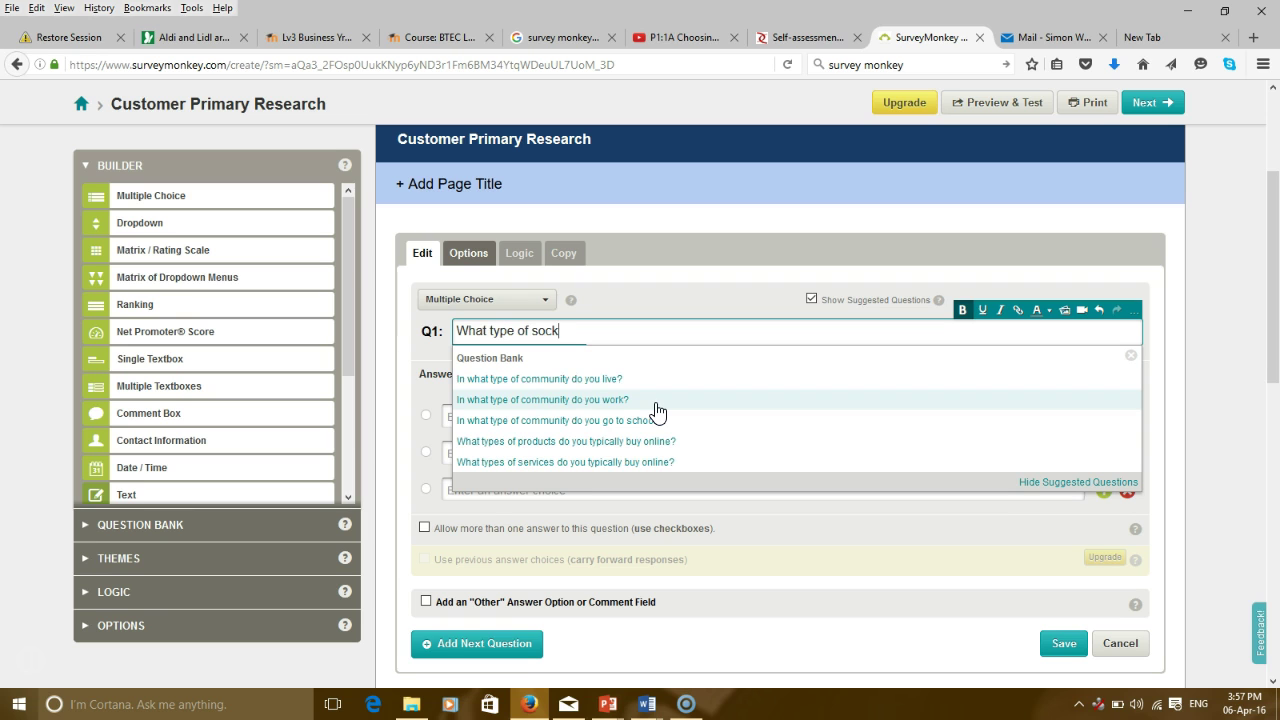
{"action": "type", "text": "s do you ware?"}
{"action": "left_click", "coordinate": [419, 390]}
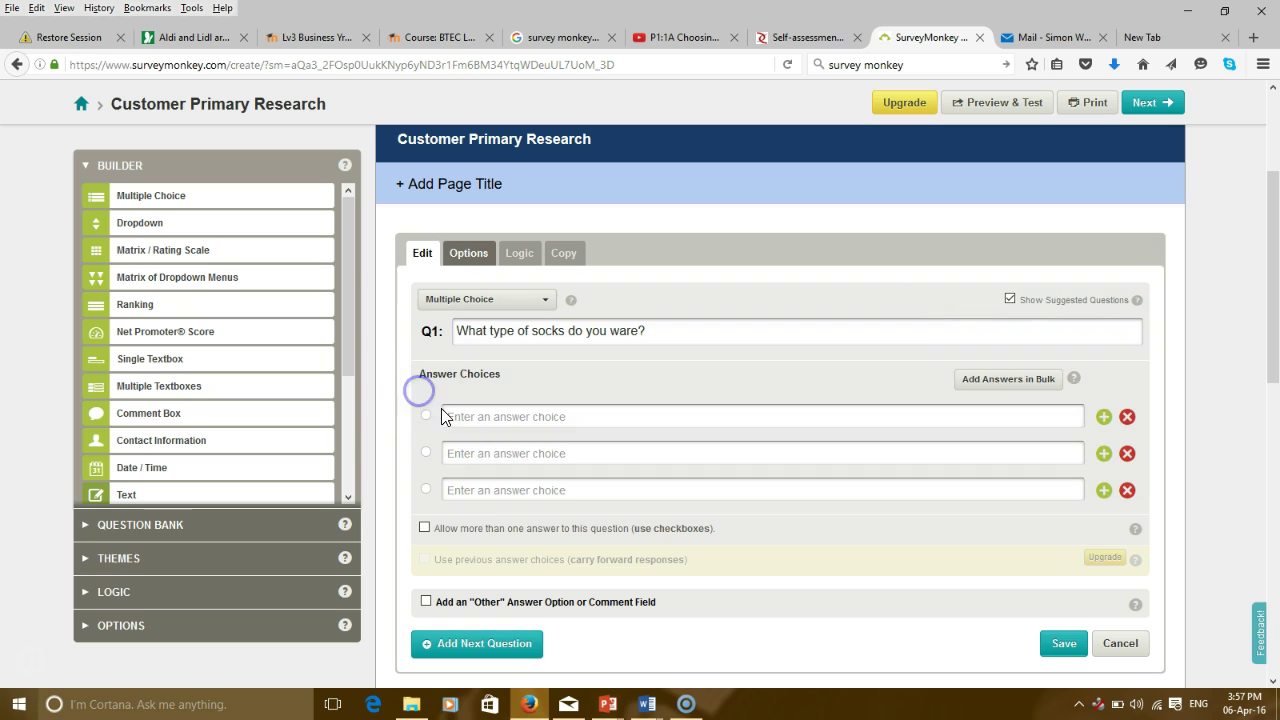
Enter the answer choices "Trainer Socks", "White Socks" and "Black Socks" for the first question and save it.
{"action": "left_click", "coordinate": [462, 414]}
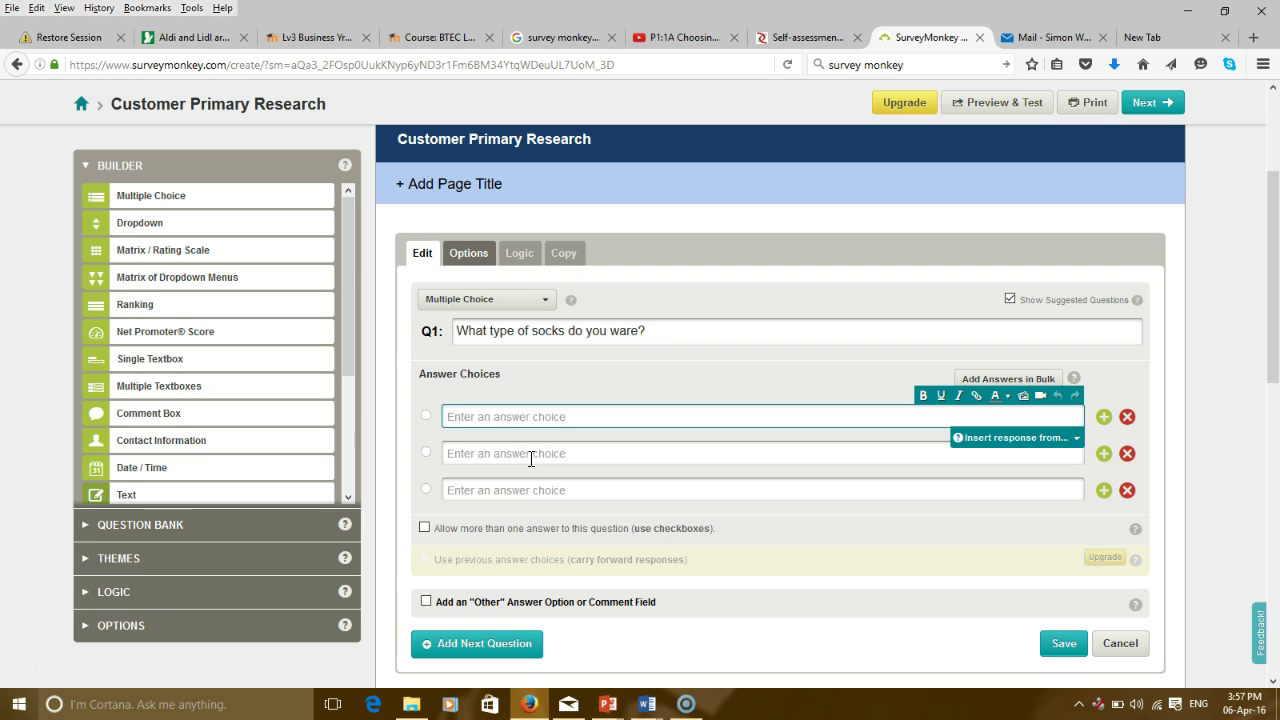
{"action": "type", "text": "Poo"}
{"action": "key", "text": "BackSpace"}
{"action": "key", "text": "BackSpace"}
{"action": "type", "text": "Trainer Socks"}
{"action": "left_click", "coordinate": [531, 458]}
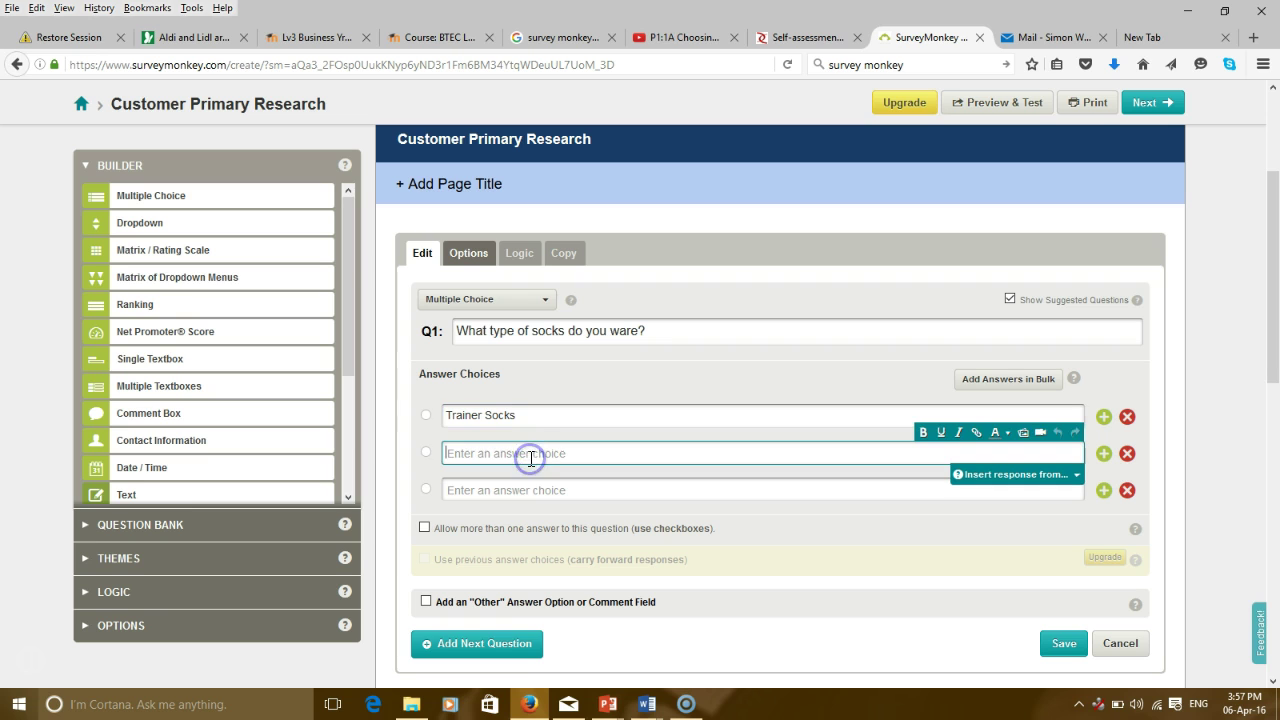
{"action": "type", "text": "White Socks"}
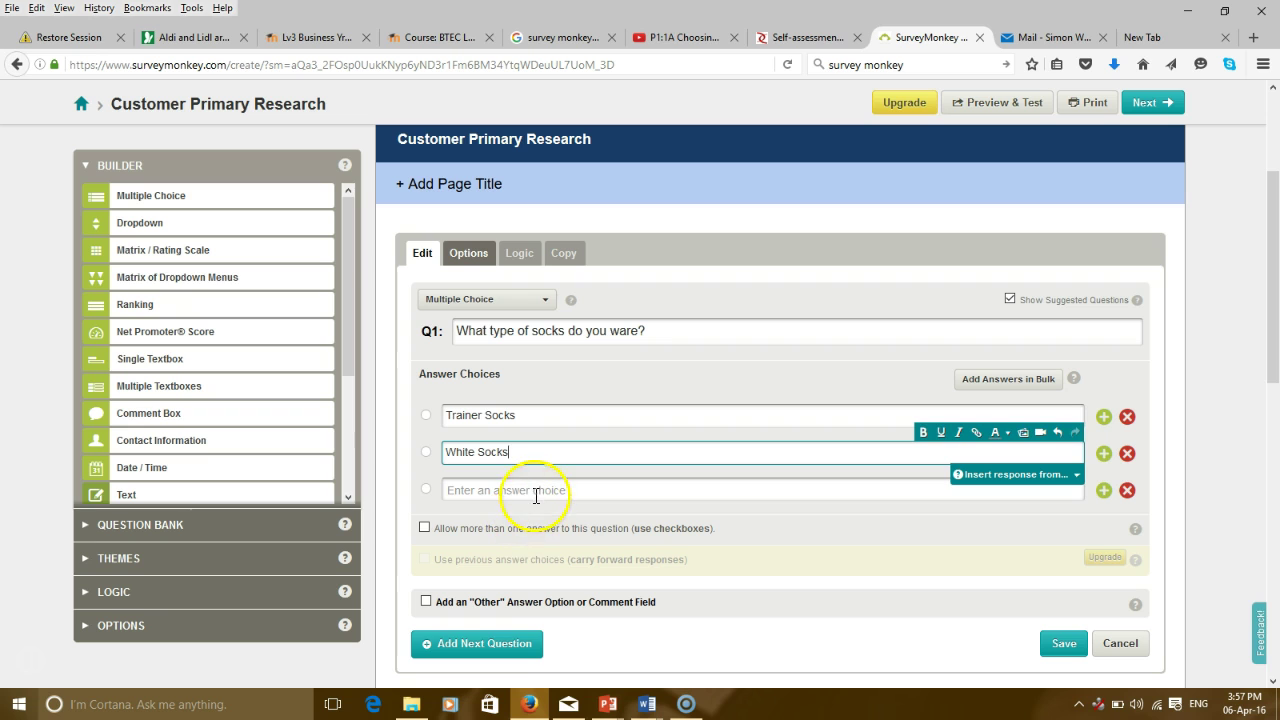
{"action": "left_click", "coordinate": [536, 492]}
{"action": "type", "text": "BlackSocks"}
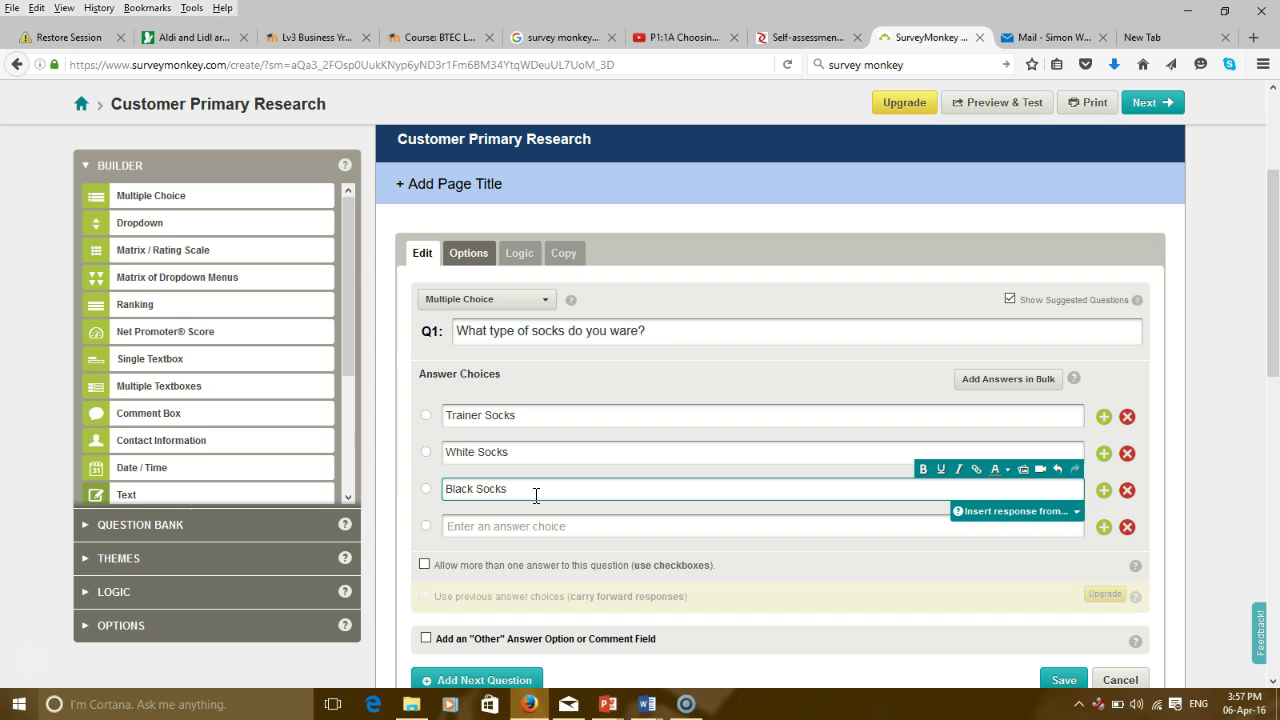
{"action": "left_click", "coordinate": [1050, 682]}
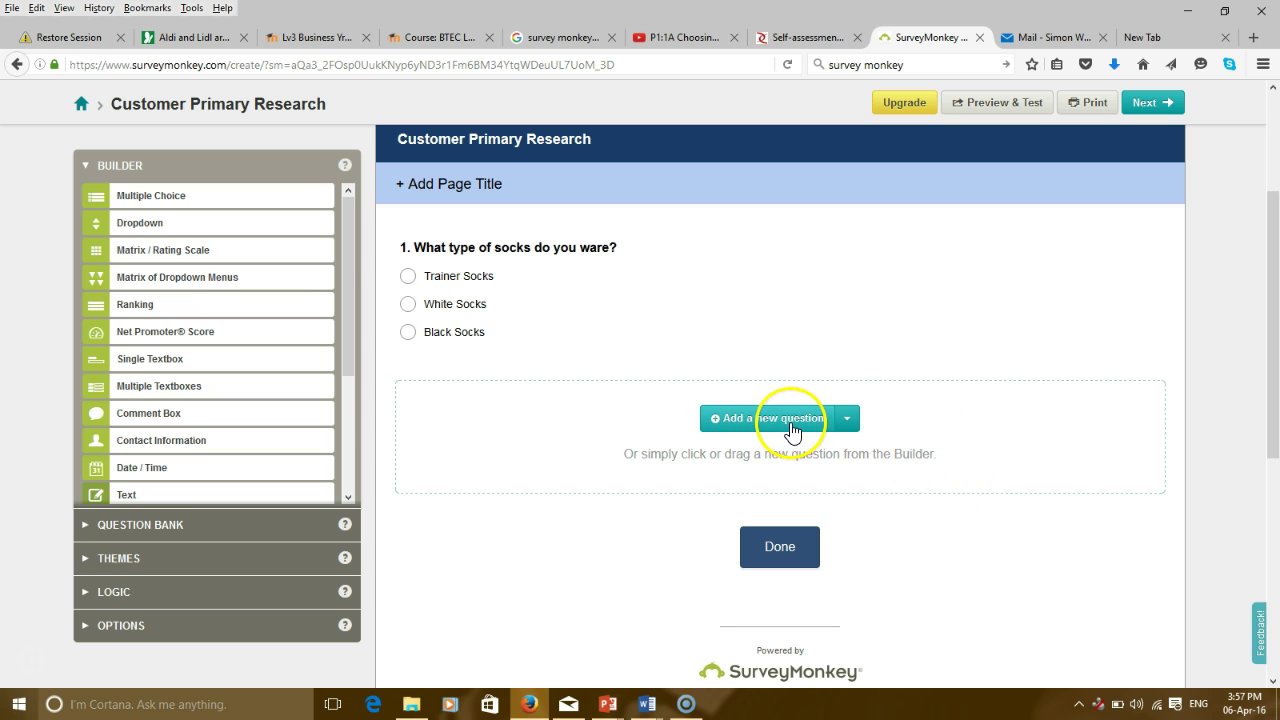
Add a multiple-choice second question with the text "Whats styles are you intrested in?".
{"action": "left_click", "coordinate": [849, 424]}
{"action": "type", "text": "What"}
{"action": "key", "text": "BackSpace"}
{"action": "key", "text": "BackSpace"}
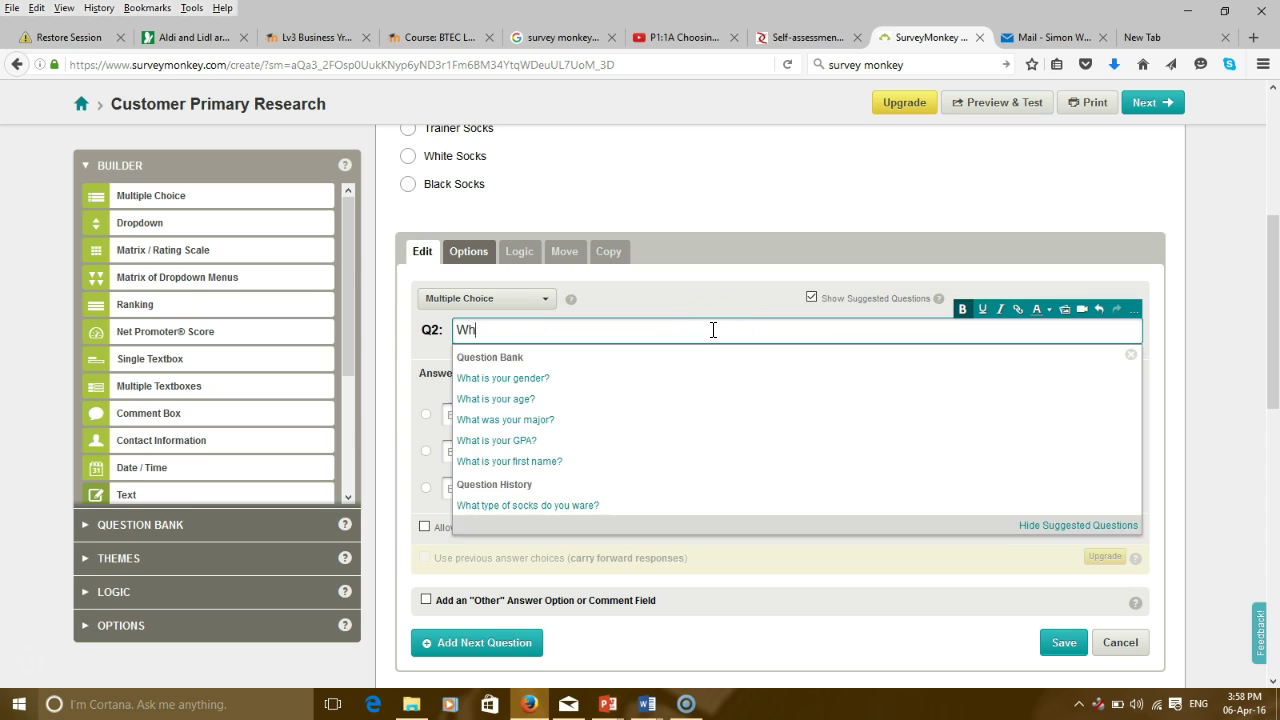
{"action": "type", "text": "hat stye"}
{"action": "key", "text": "BackSpace"}
{"action": "key", "text": "BackSpace"}
{"action": "type", "text": "styles "}
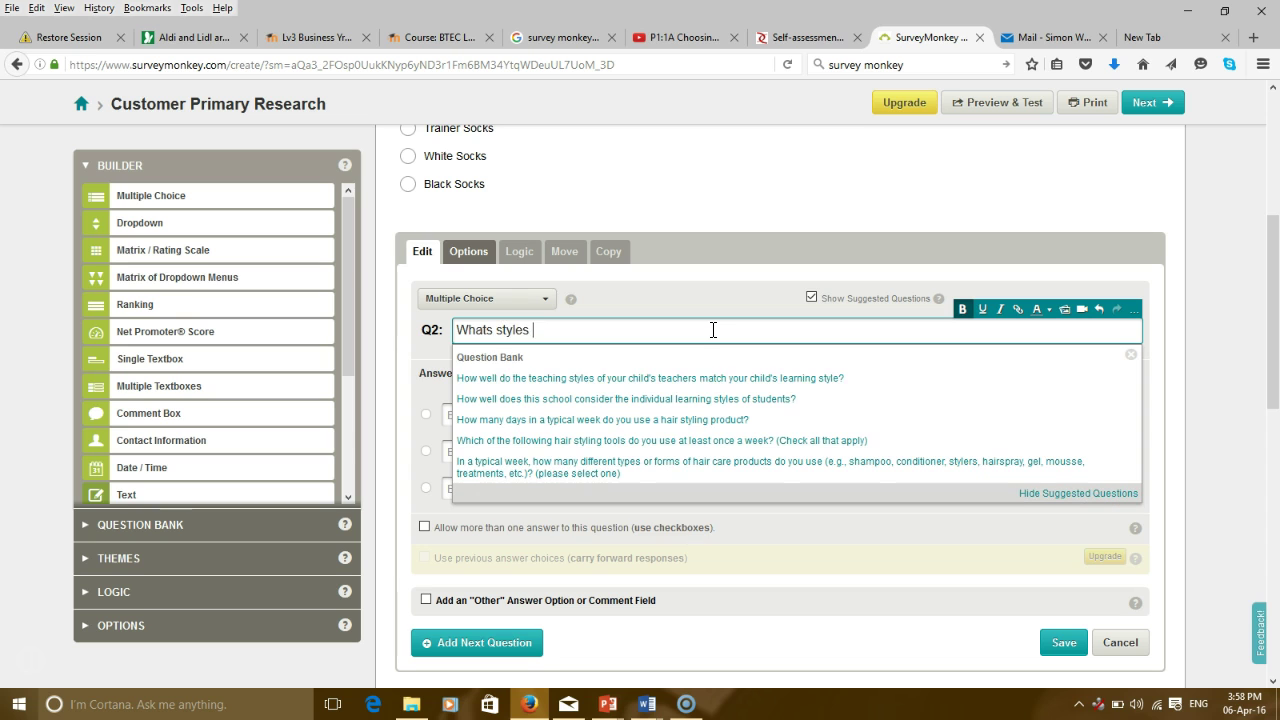
{"action": "type", "text": "are you intrested"}
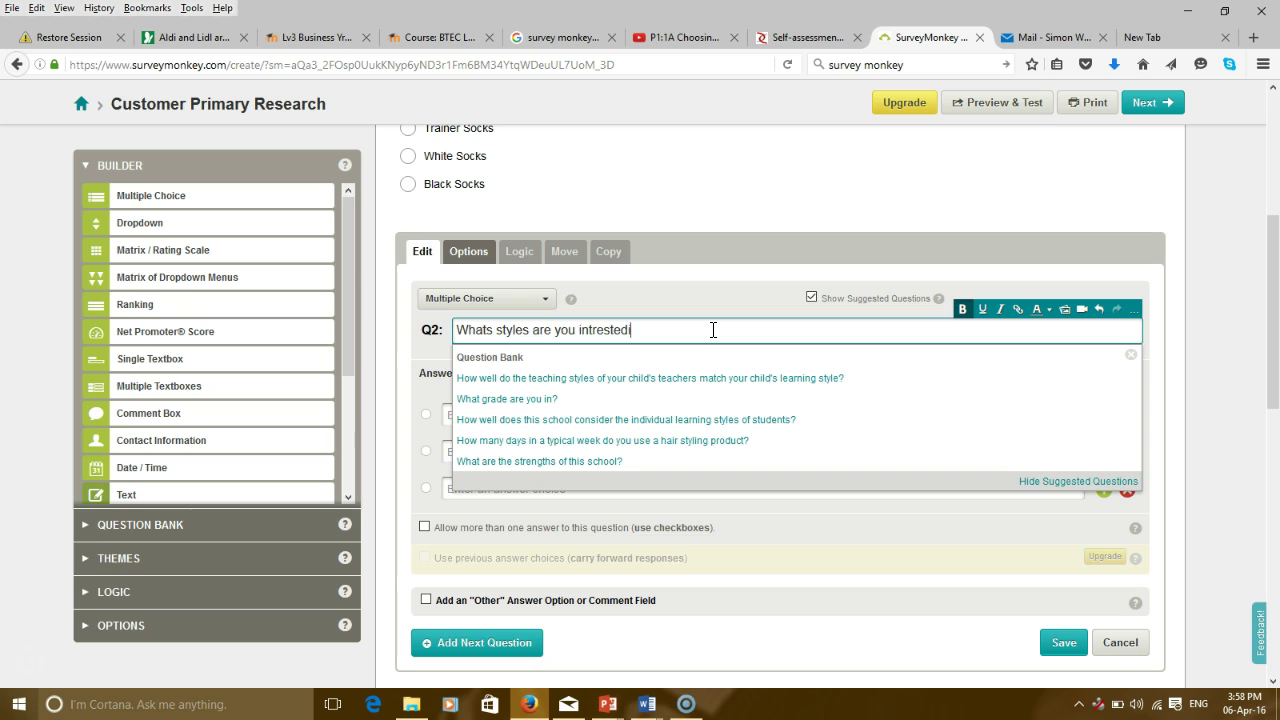
{"action": "type", "text": " in?"}
{"action": "left_click", "coordinate": [403, 409]}
Enter "Checked styles" as the first answer choice of the second question.
{"action": "left_click", "coordinate": [470, 414]}
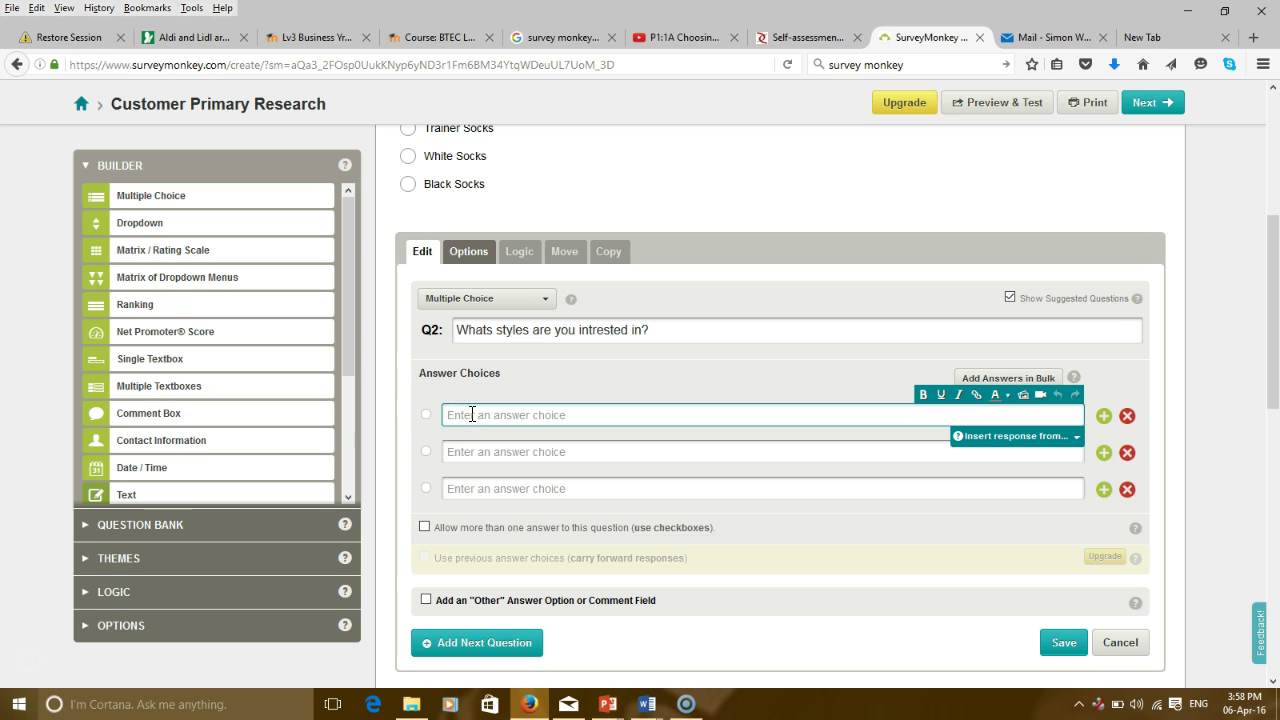
{"action": "type", "text": "C"}
{"action": "type", "text": "ra"}
{"action": "type", "text": "x"}
{"action": "key", "text": "BackSpace"}
{"action": "key", "text": "BackSpace"}
{"action": "key", "text": "BackSpace"}
{"action": "key", "text": "BackSpace"}
{"action": "type", "text": "Checked s"}
Enter "Plain block colours" and "Patterns" as the second question's remaining answer choices and save the question.
{"action": "left_click", "coordinate": [507, 451]}
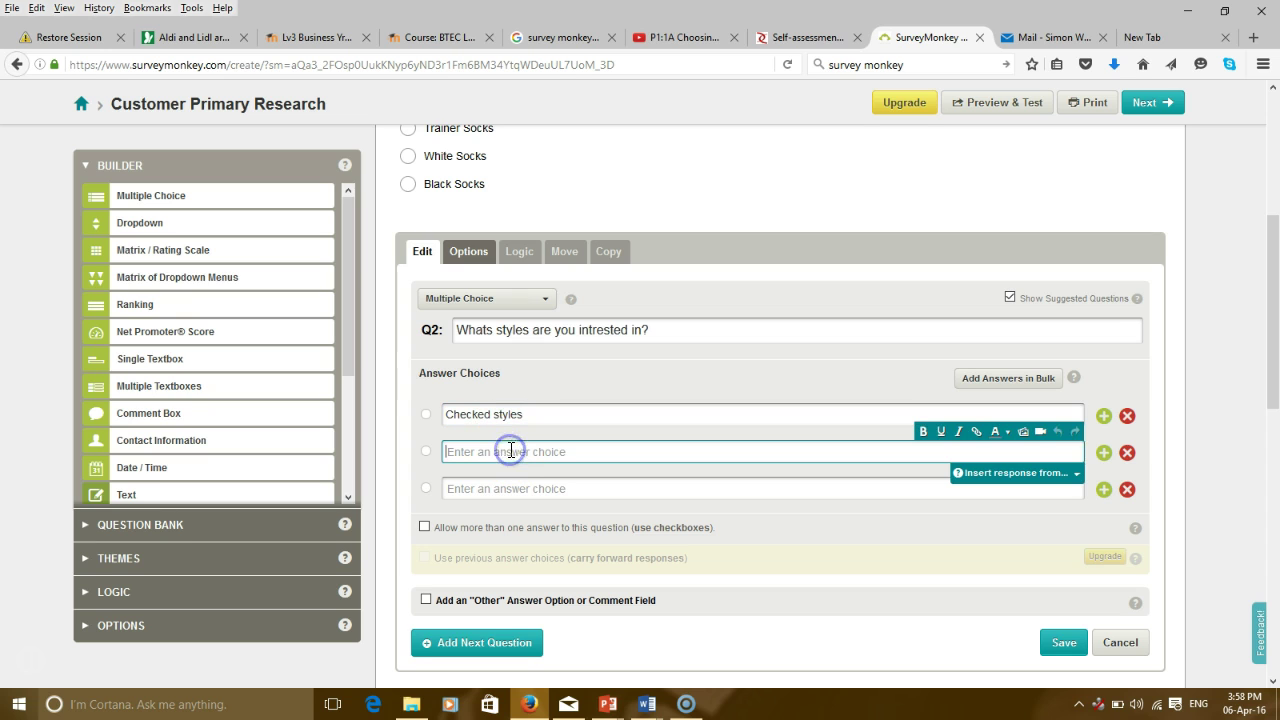
{"action": "type", "text": "Plain "}
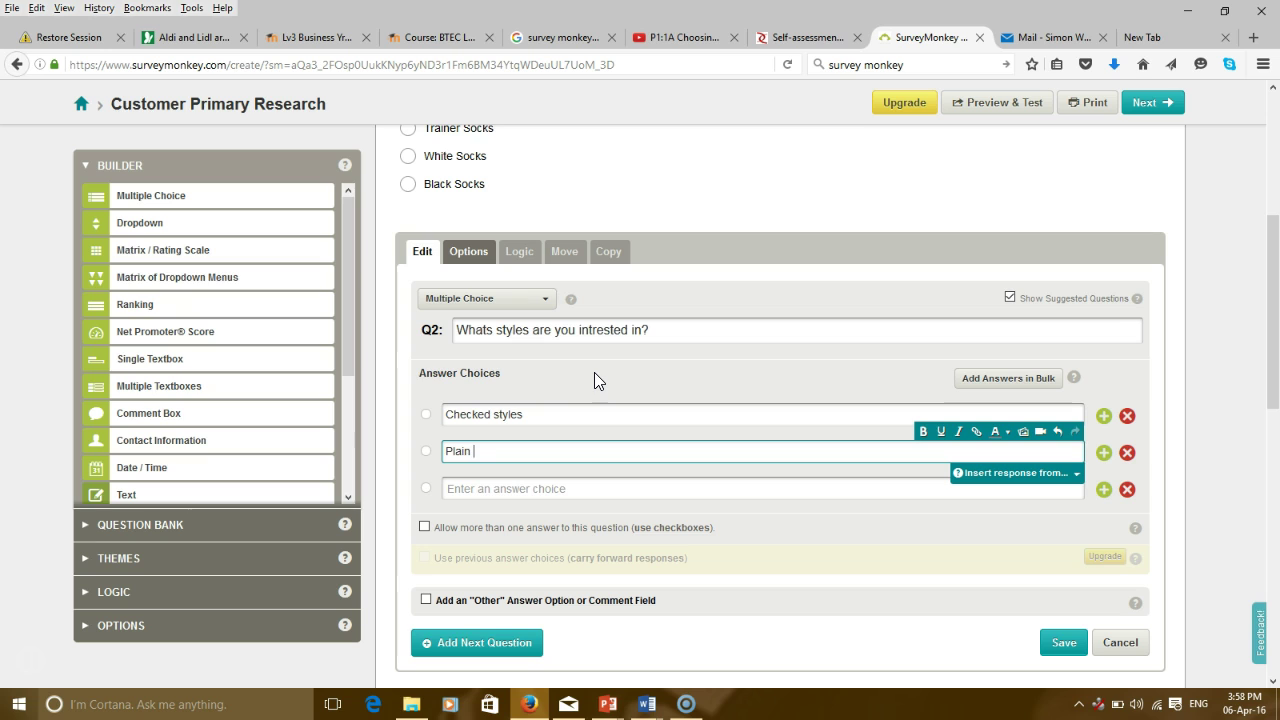
{"action": "type", "text": "block colours"}
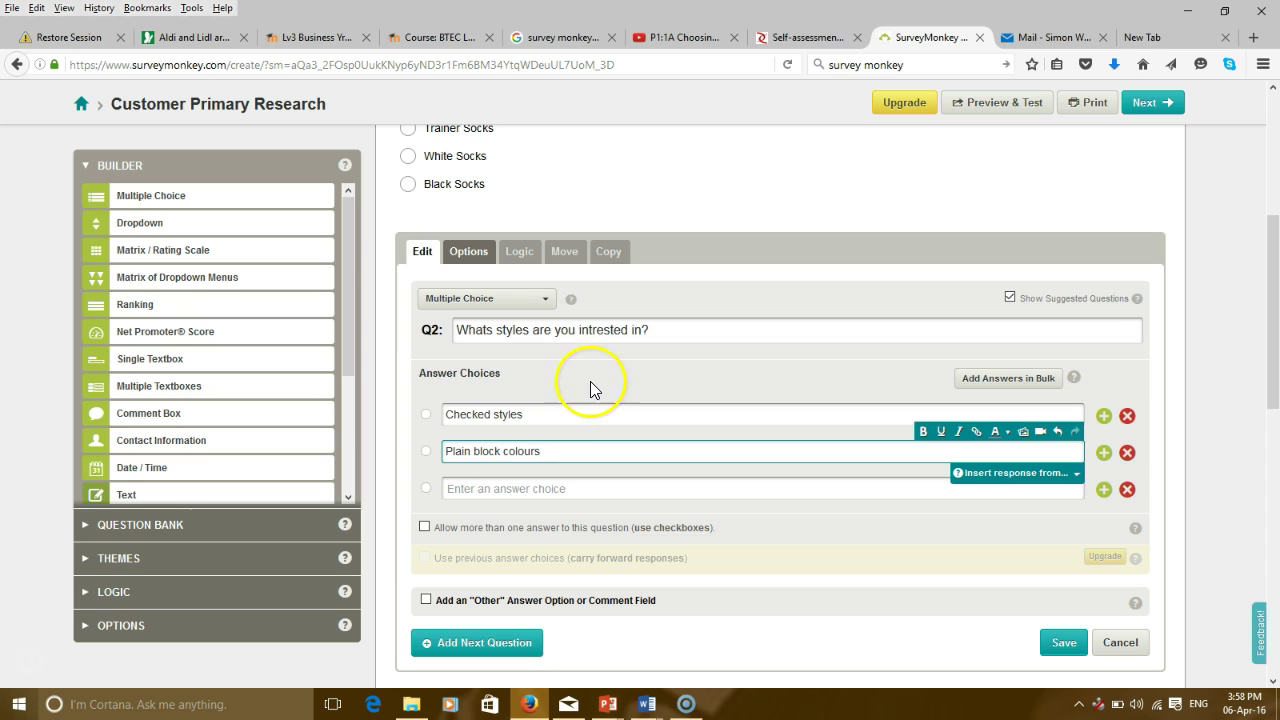
{"action": "left_click", "coordinate": [505, 488]}
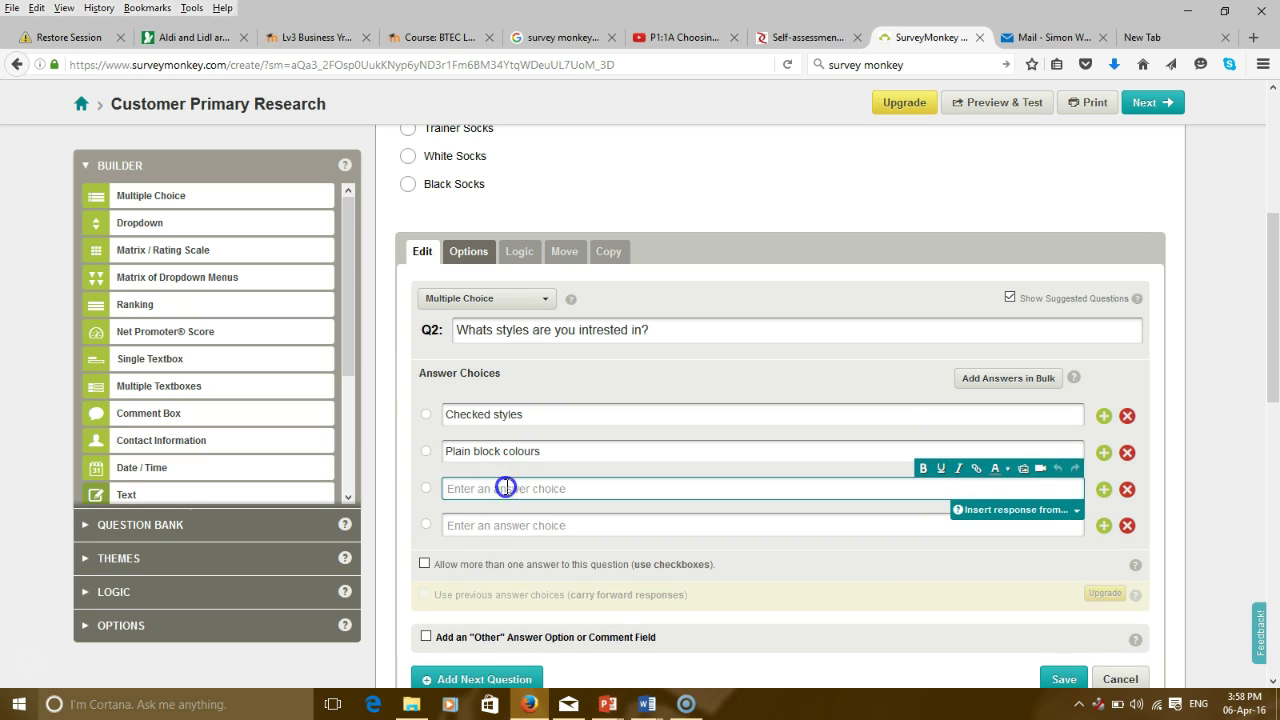
{"action": "type", "text": "Patterns"}
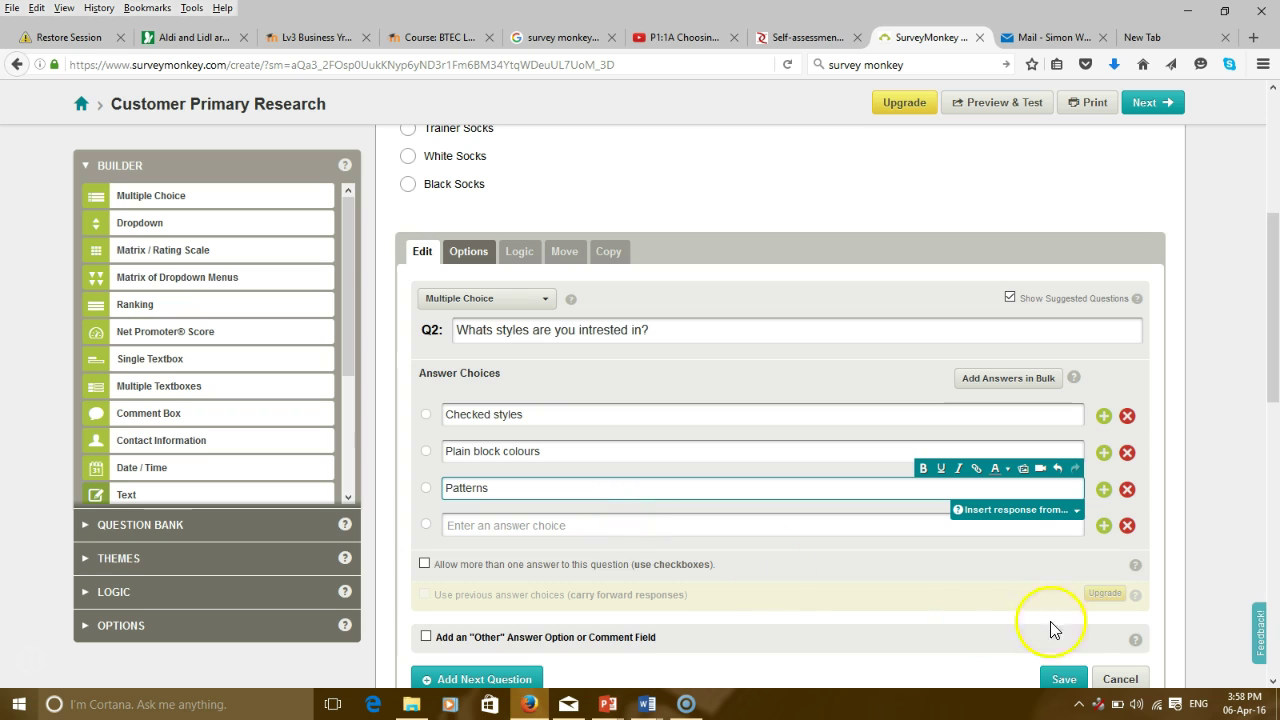
{"action": "left_click", "coordinate": [1068, 680]}
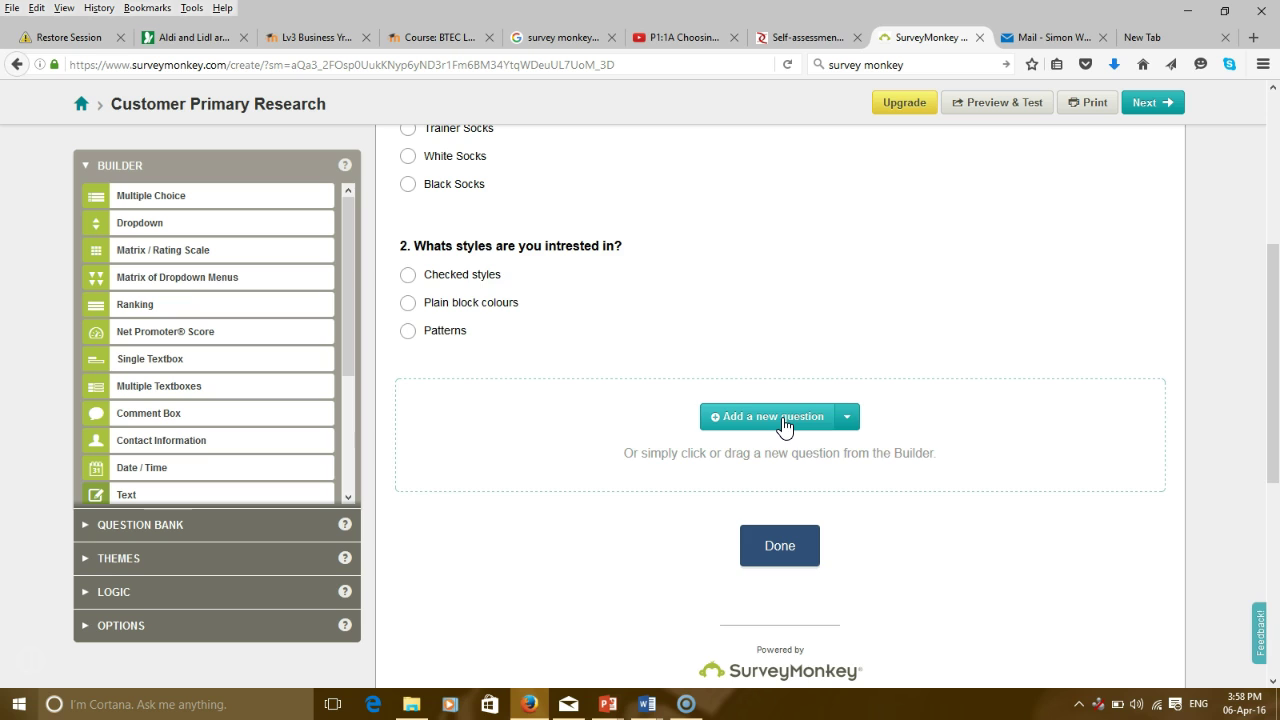
Add a multiple-choice third question with the text "How often do you buy socks in a year?".
{"action": "left_click", "coordinate": [674, 326]}
{"action": "type", "text": "How often"}
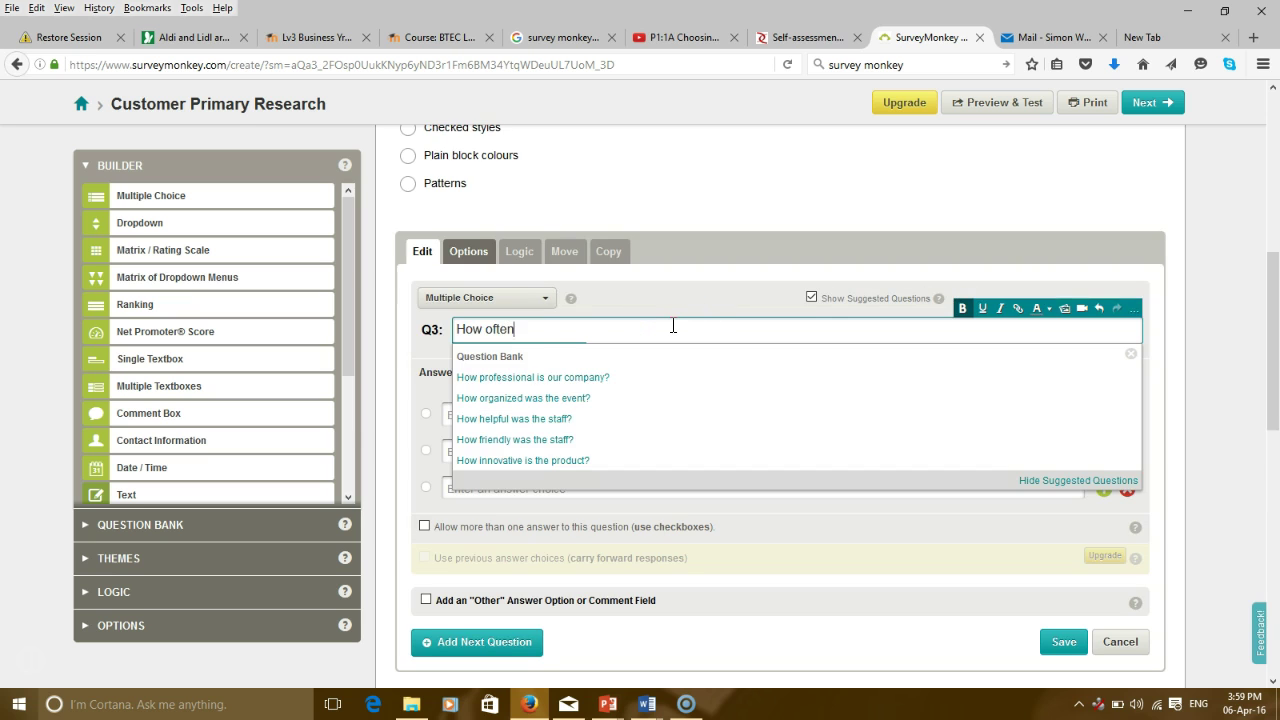
{"action": "type", "text": " do you buy socks i"}
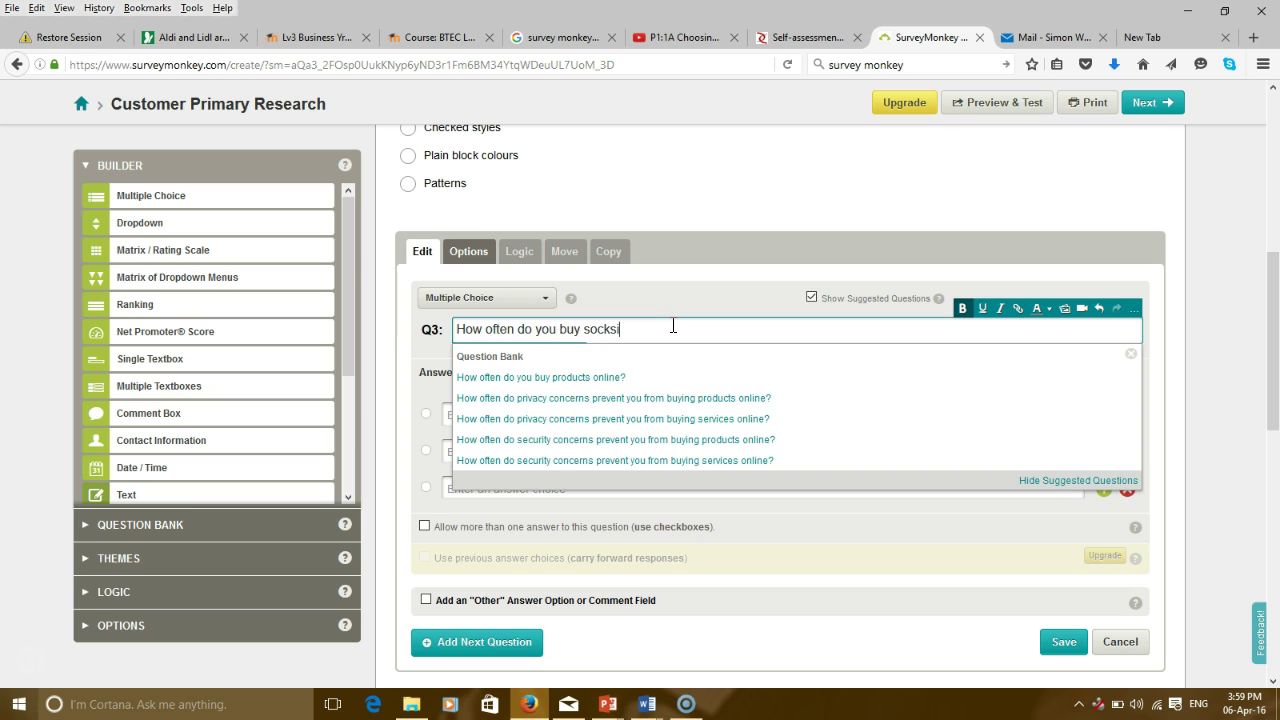
{"action": "type", "text": "n a year?"}
{"action": "left_click", "coordinate": [386, 432]}
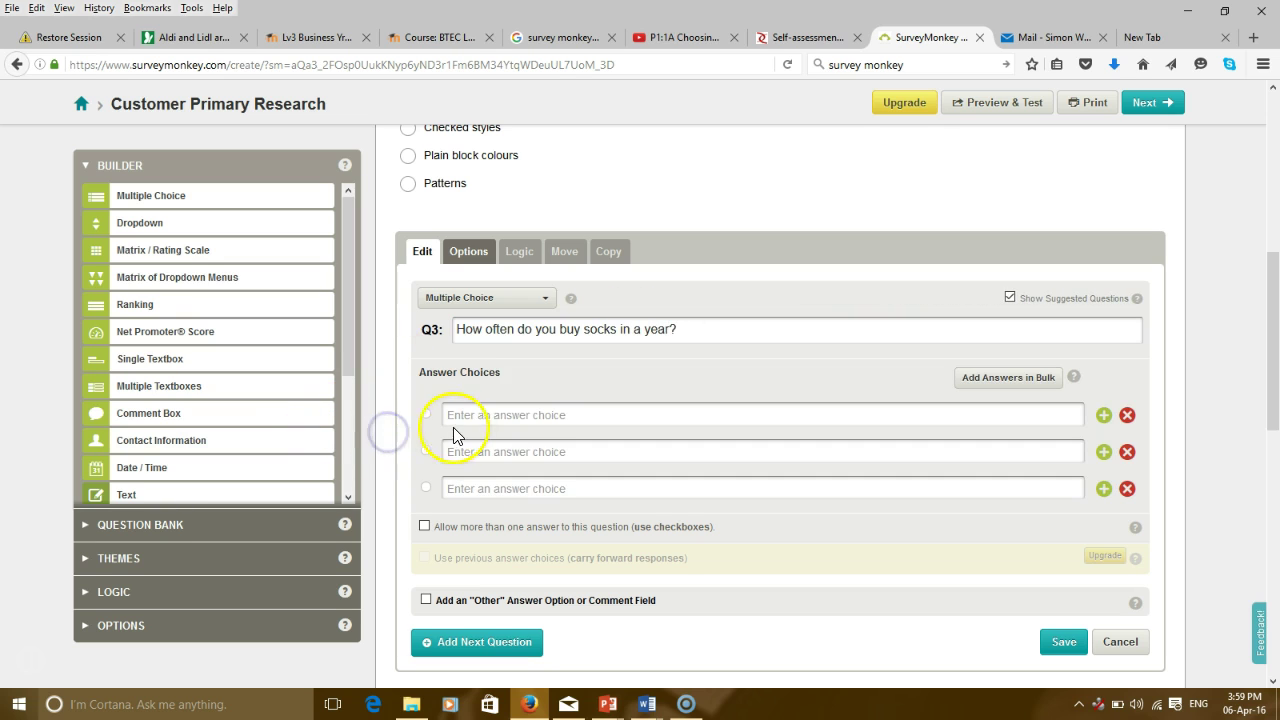
Enter "1-2 times a year", "3-4 times a year" and "5+" as the third question's answer choices and save the question.
{"action": "left_click", "coordinate": [487, 418]}
{"action": "type", "text": "1"}
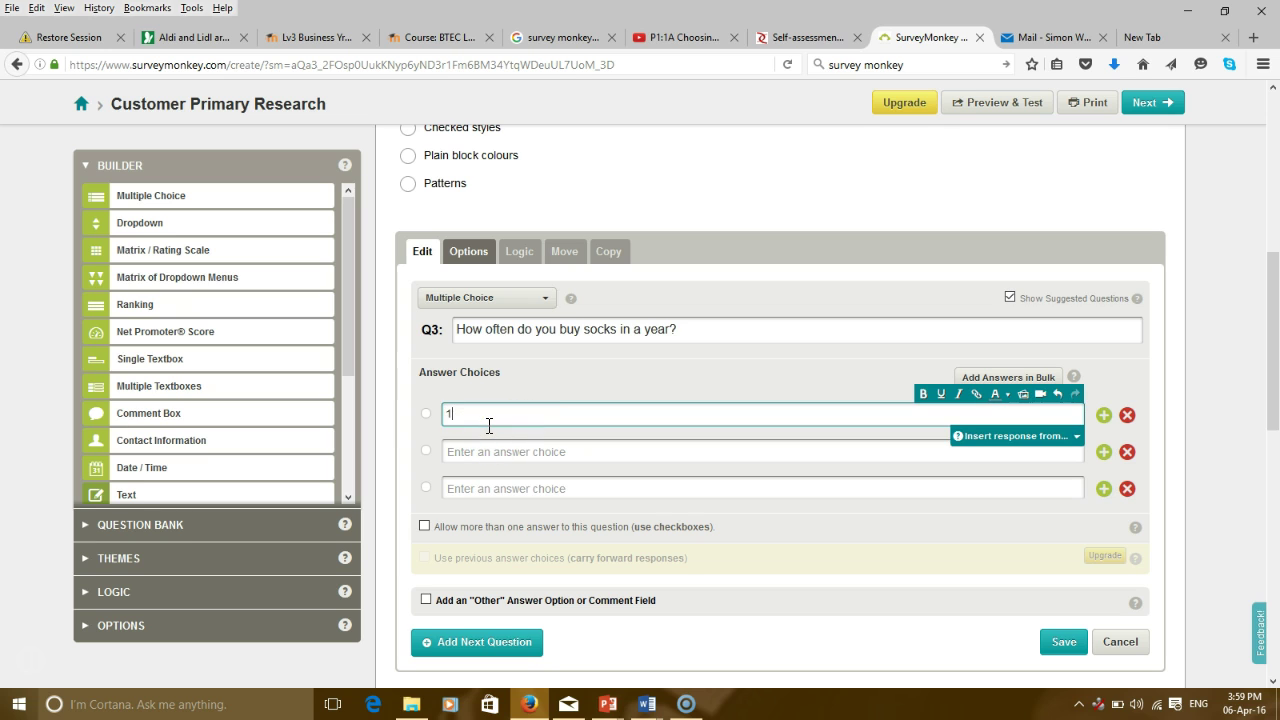
{"action": "type", "text": "-2 time"}
{"action": "type", "text": "year"}
{"action": "left_click", "coordinate": [489, 454]}
{"action": "type", "text": "3-4 times a ye"}
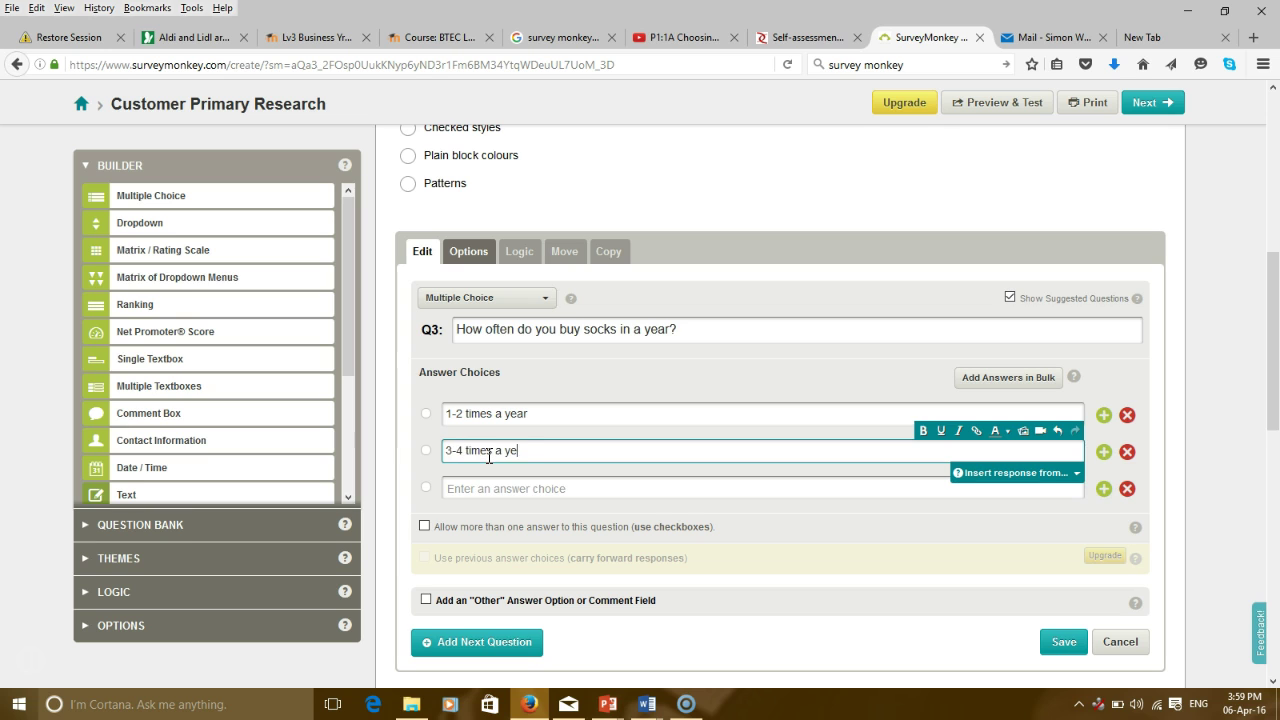
{"action": "type", "text": "ar"}
{"action": "left_click", "coordinate": [492, 488]}
{"action": "type", "text": "5+"}
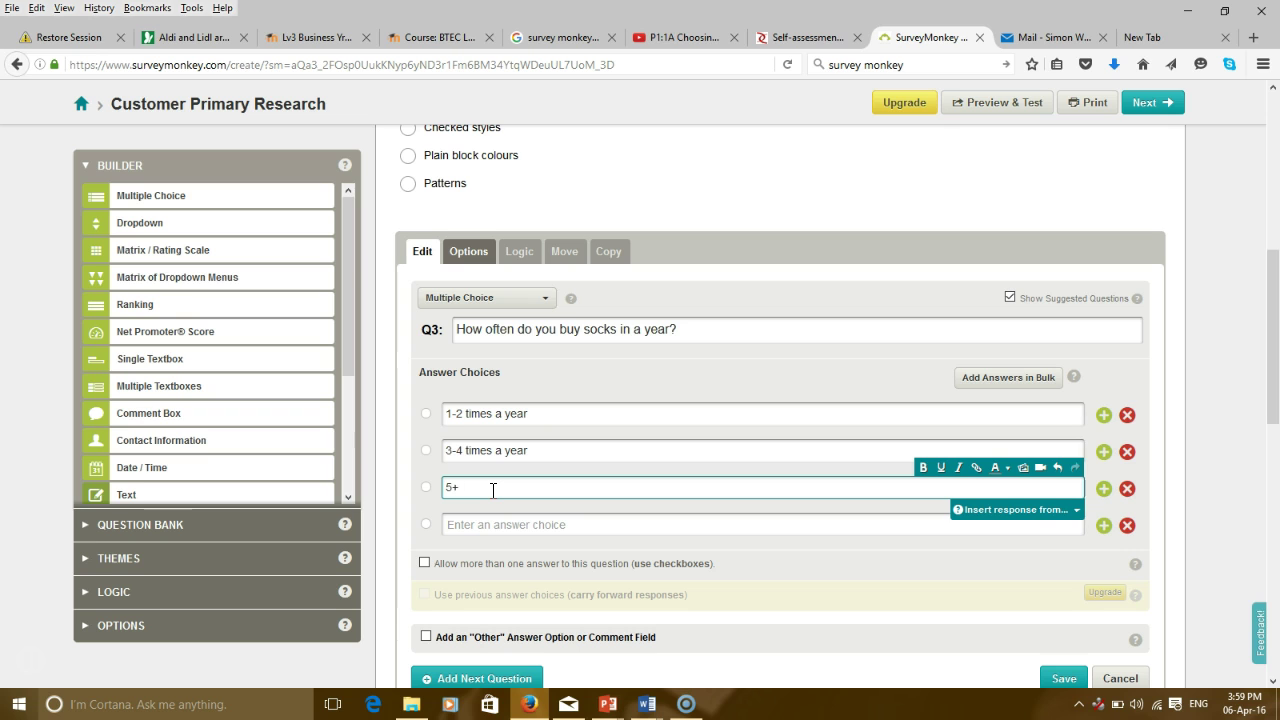
{"action": "left_click", "coordinate": [1057, 680]}
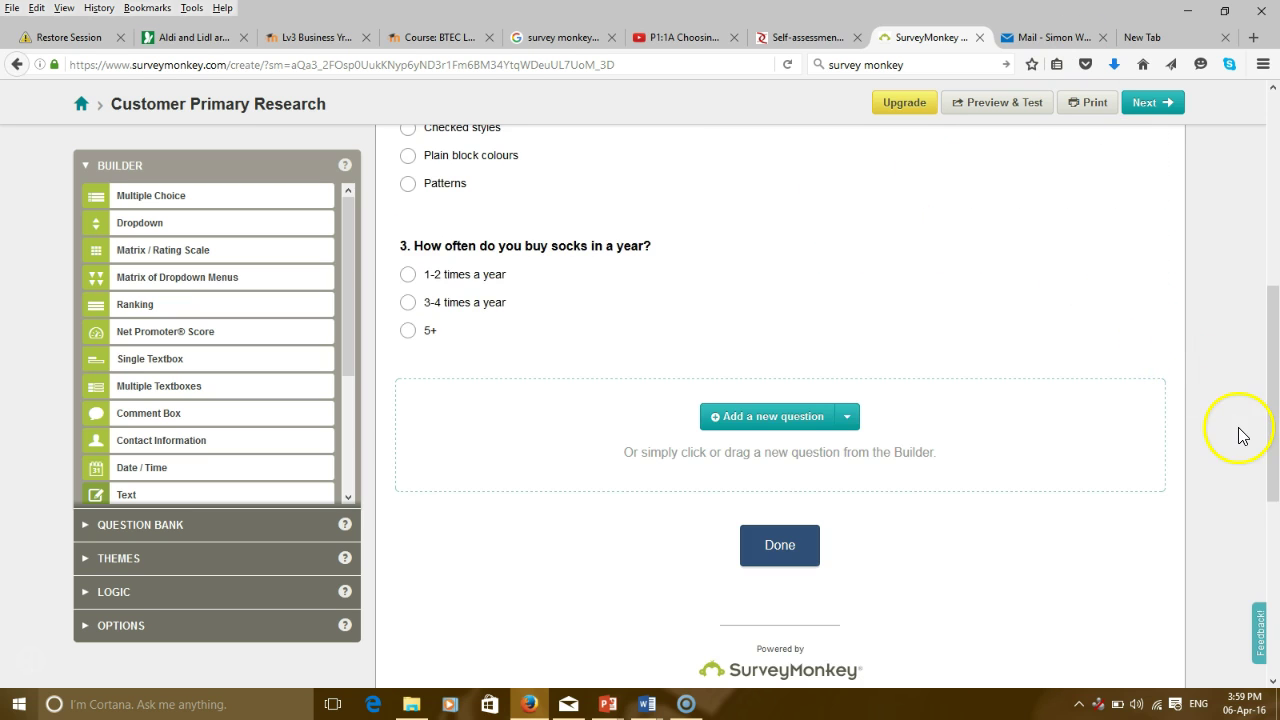
Review the survey's three questions, the settings of its Done button and the page footer.
{"action": "left_click_drag", "start_coordinate": [1268, 430], "coordinate": [1274, 397]}
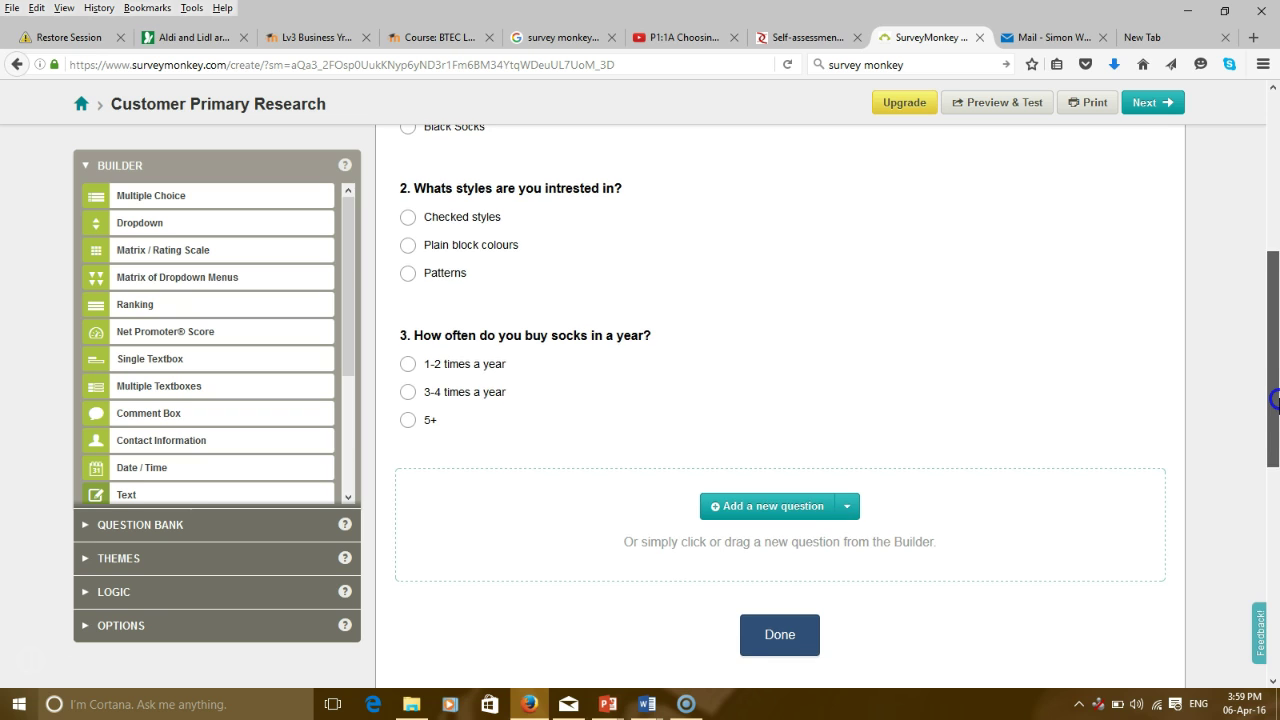
{"action": "left_click_drag", "start_coordinate": [1274, 397], "coordinate": [1274, 373]}
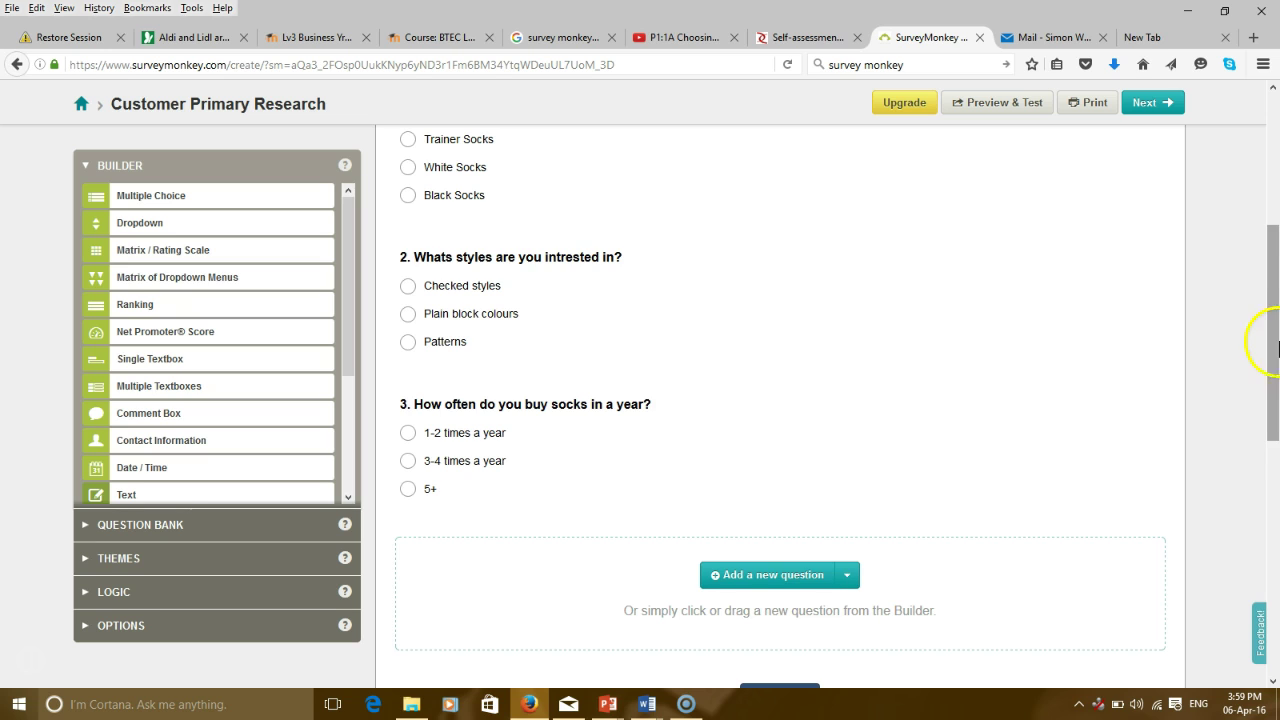
{"action": "left_click_drag", "start_coordinate": [1274, 337], "coordinate": [1274, 364]}
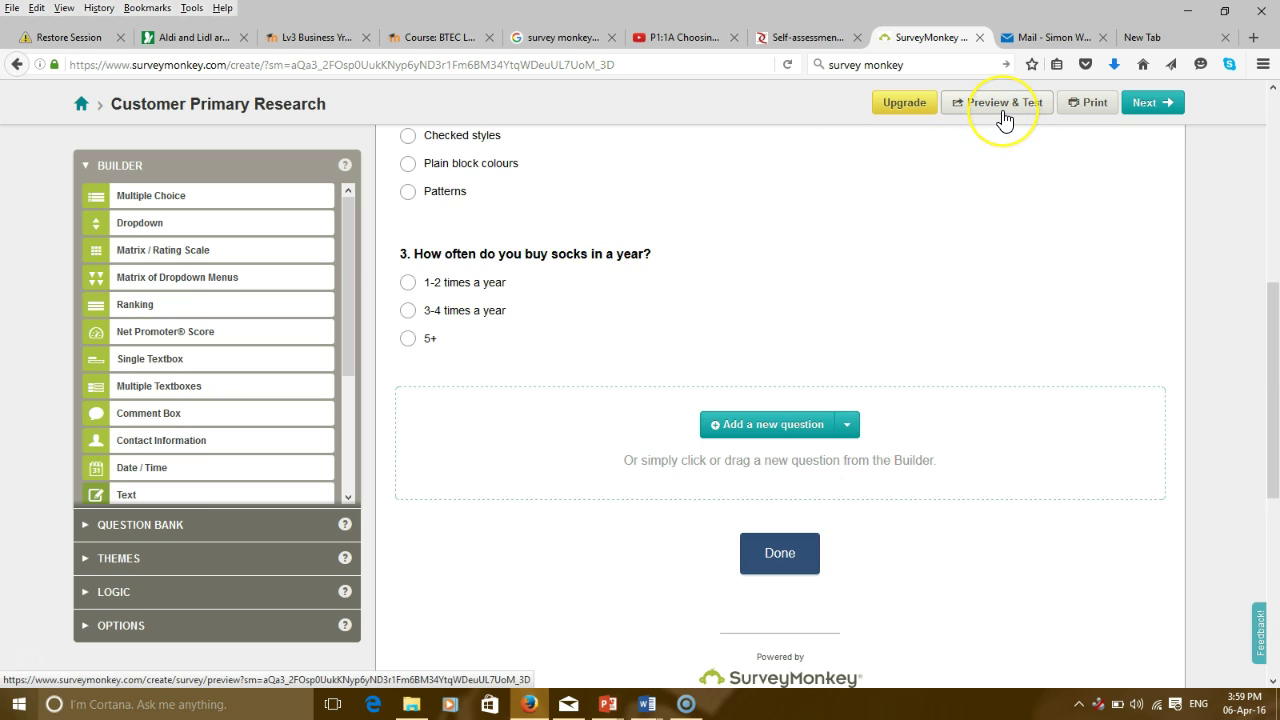
{"action": "left_click", "coordinate": [772, 582]}
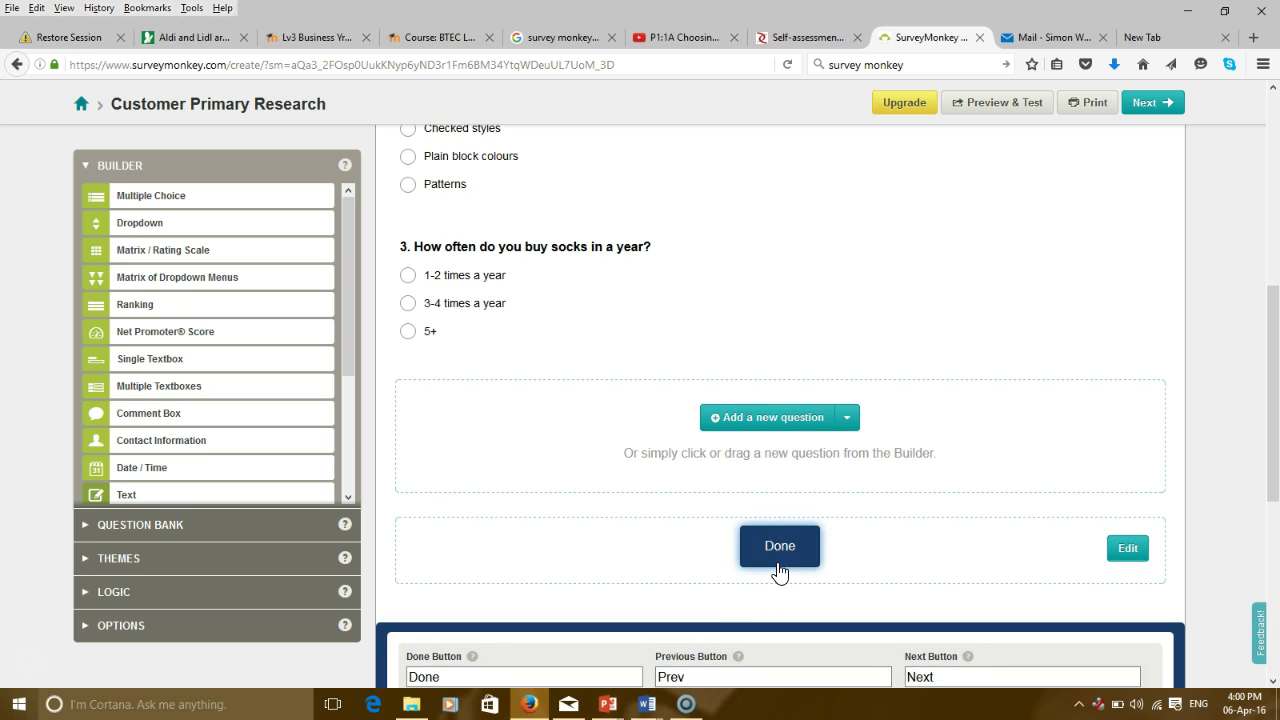
{"action": "left_click", "coordinate": [778, 567]}
{"action": "left_click_drag", "start_coordinate": [1270, 480], "coordinate": [1265, 590]}
{"action": "left_click", "coordinate": [408, 388]}
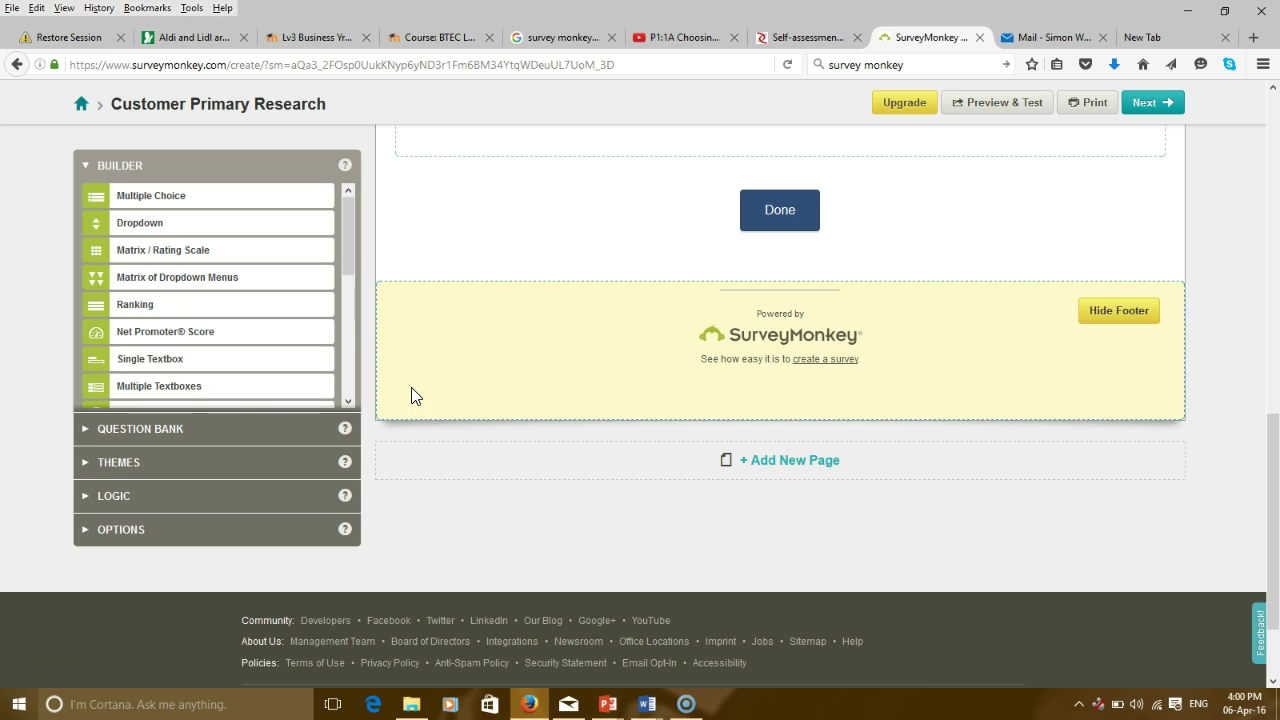
Go on to the survey's response collection options and open its results analysis.
{"action": "left_click_drag", "start_coordinate": [1275, 457], "coordinate": [1272, 265]}
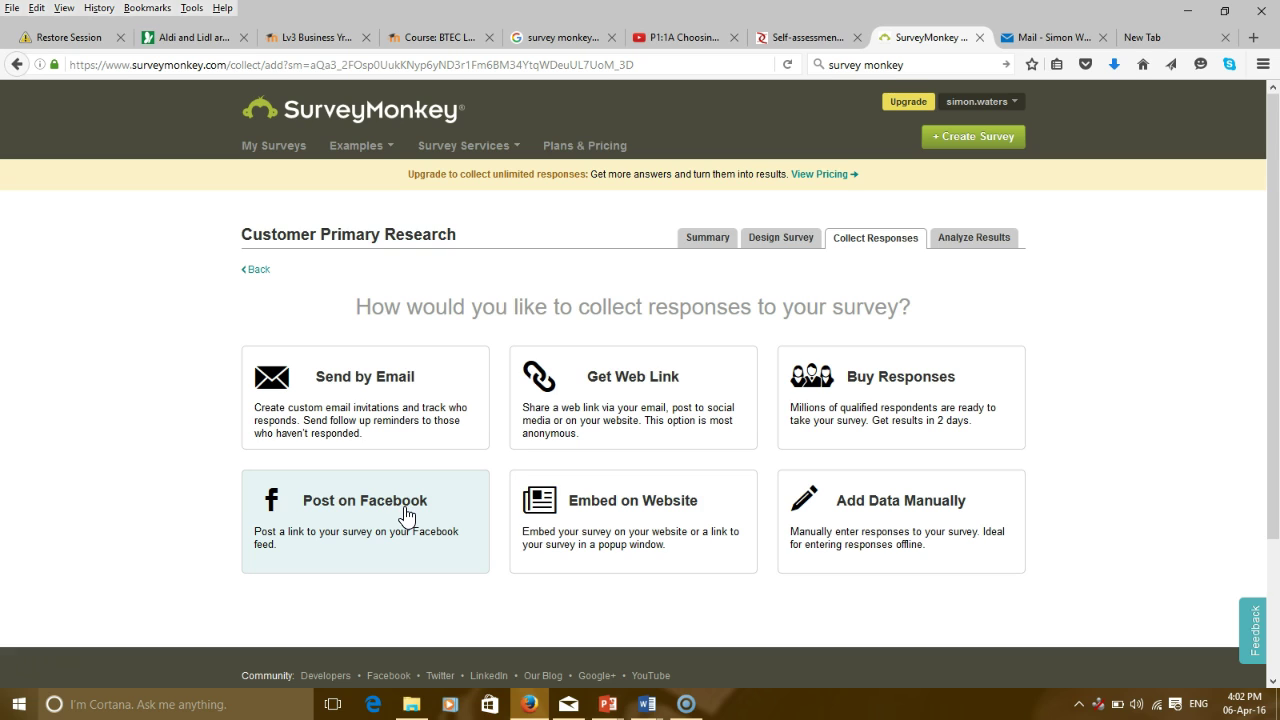
{"action": "left_click", "coordinate": [466, 516]}
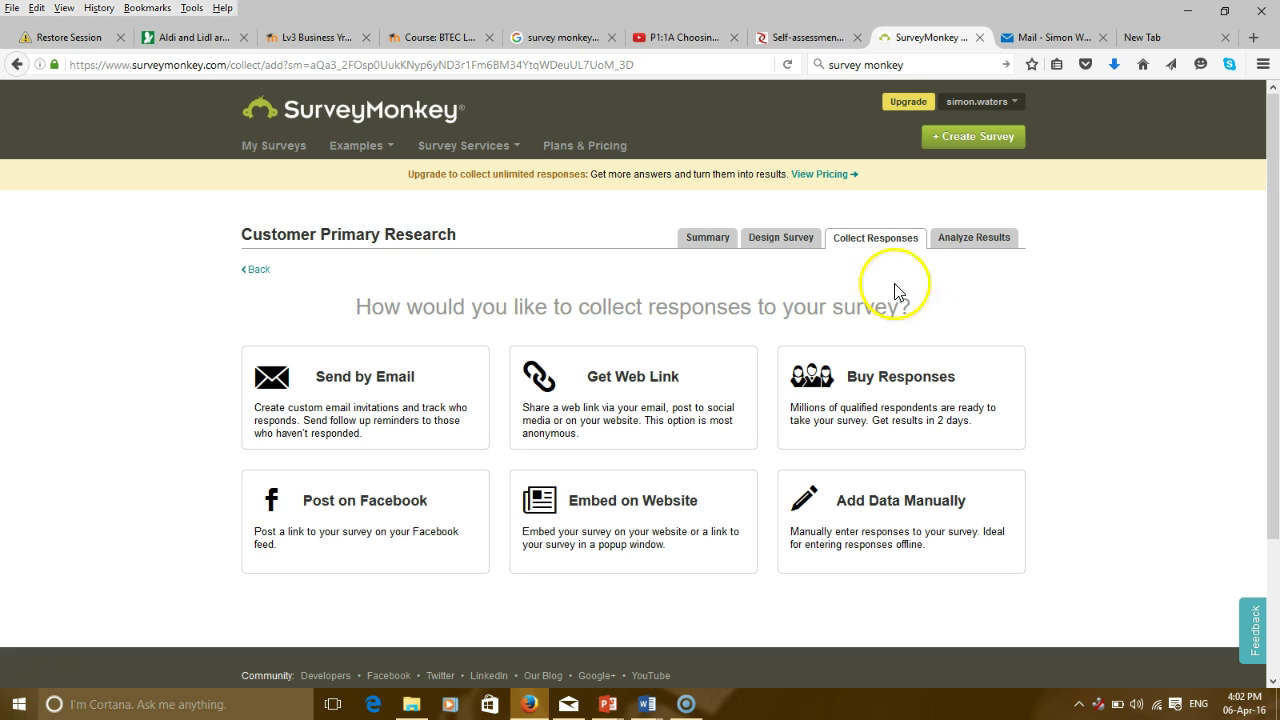
{"action": "left_click", "coordinate": [985, 250]}
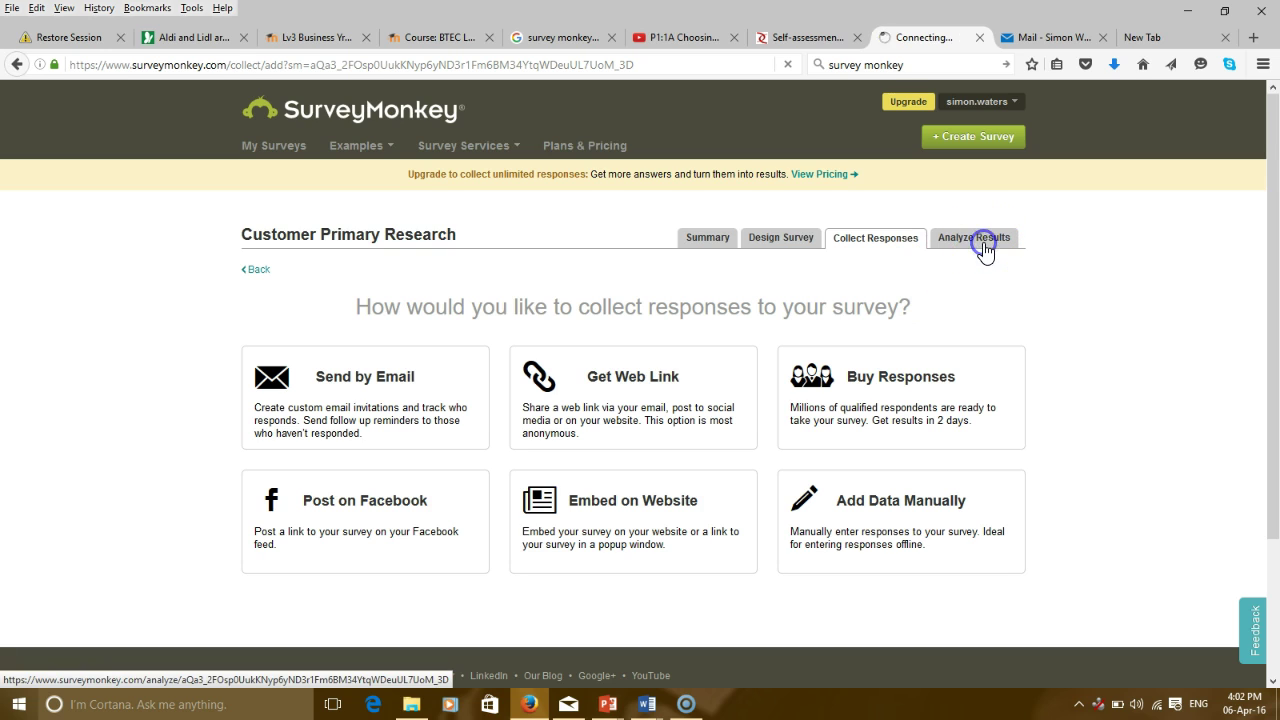